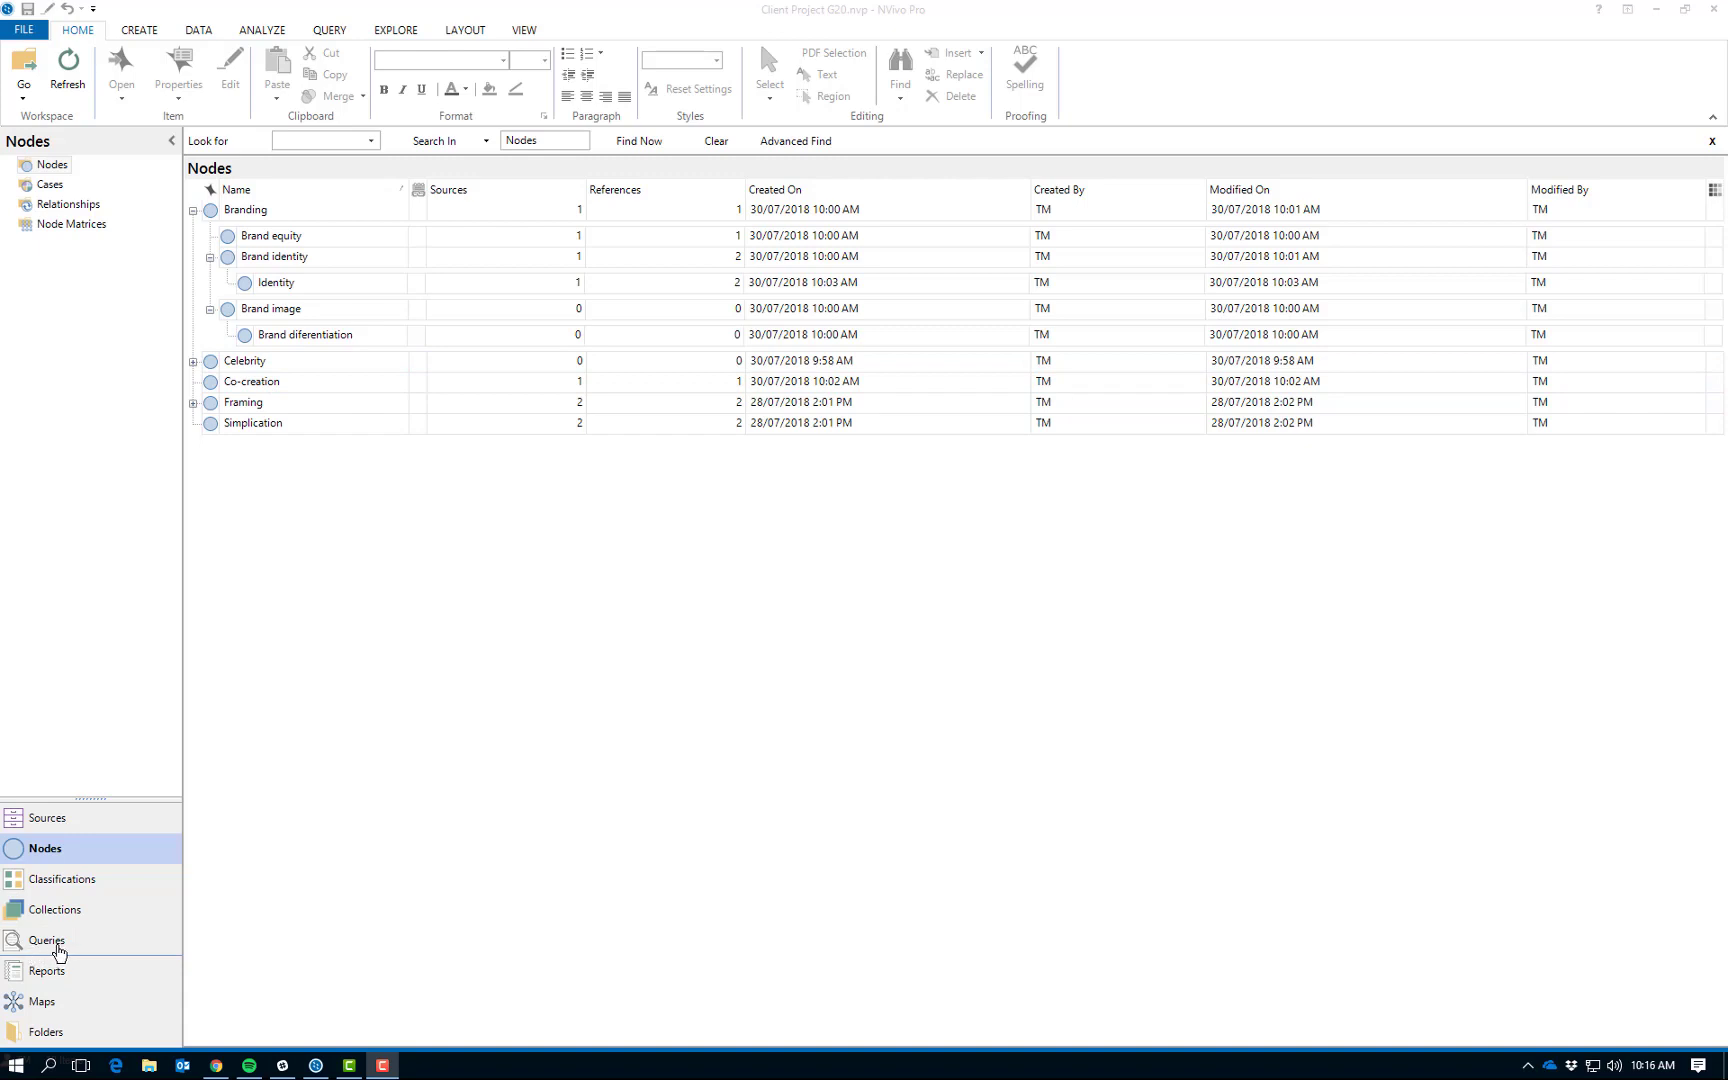
Create a new Text Search query in the project's queries.
click(57, 950)
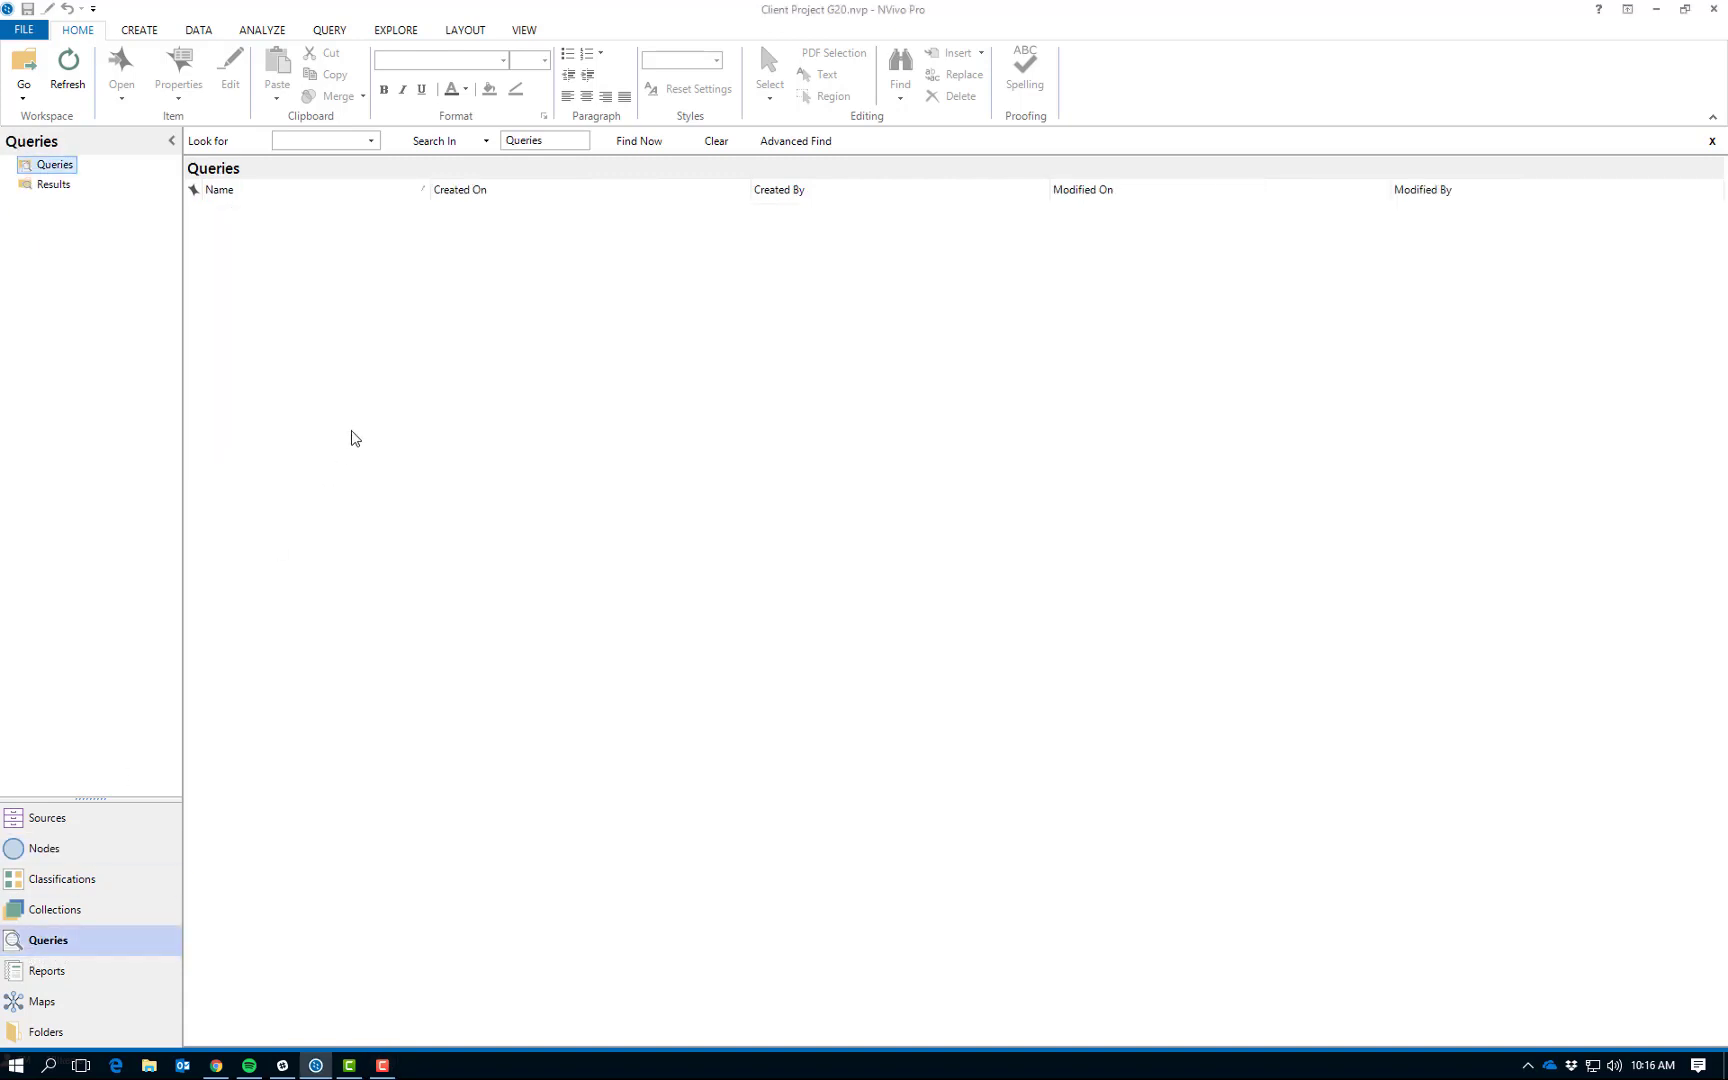
right_click(397, 298)
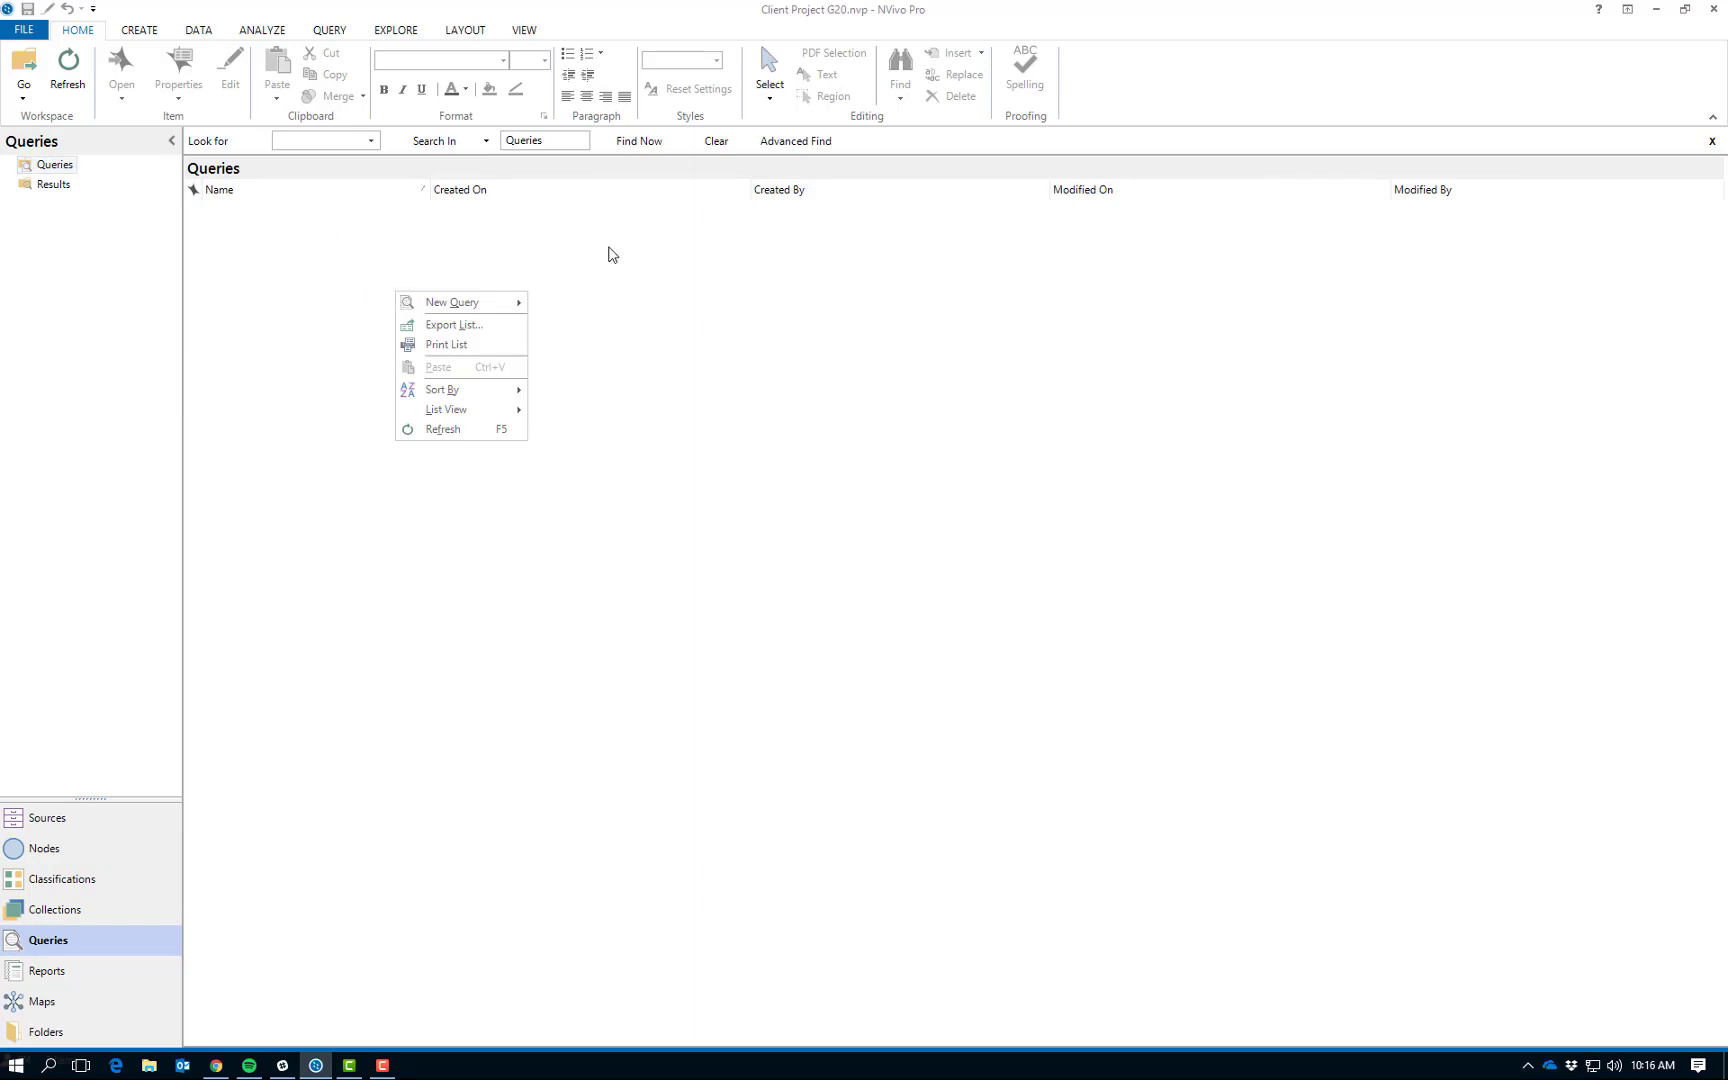
mouse_move(405, 304)
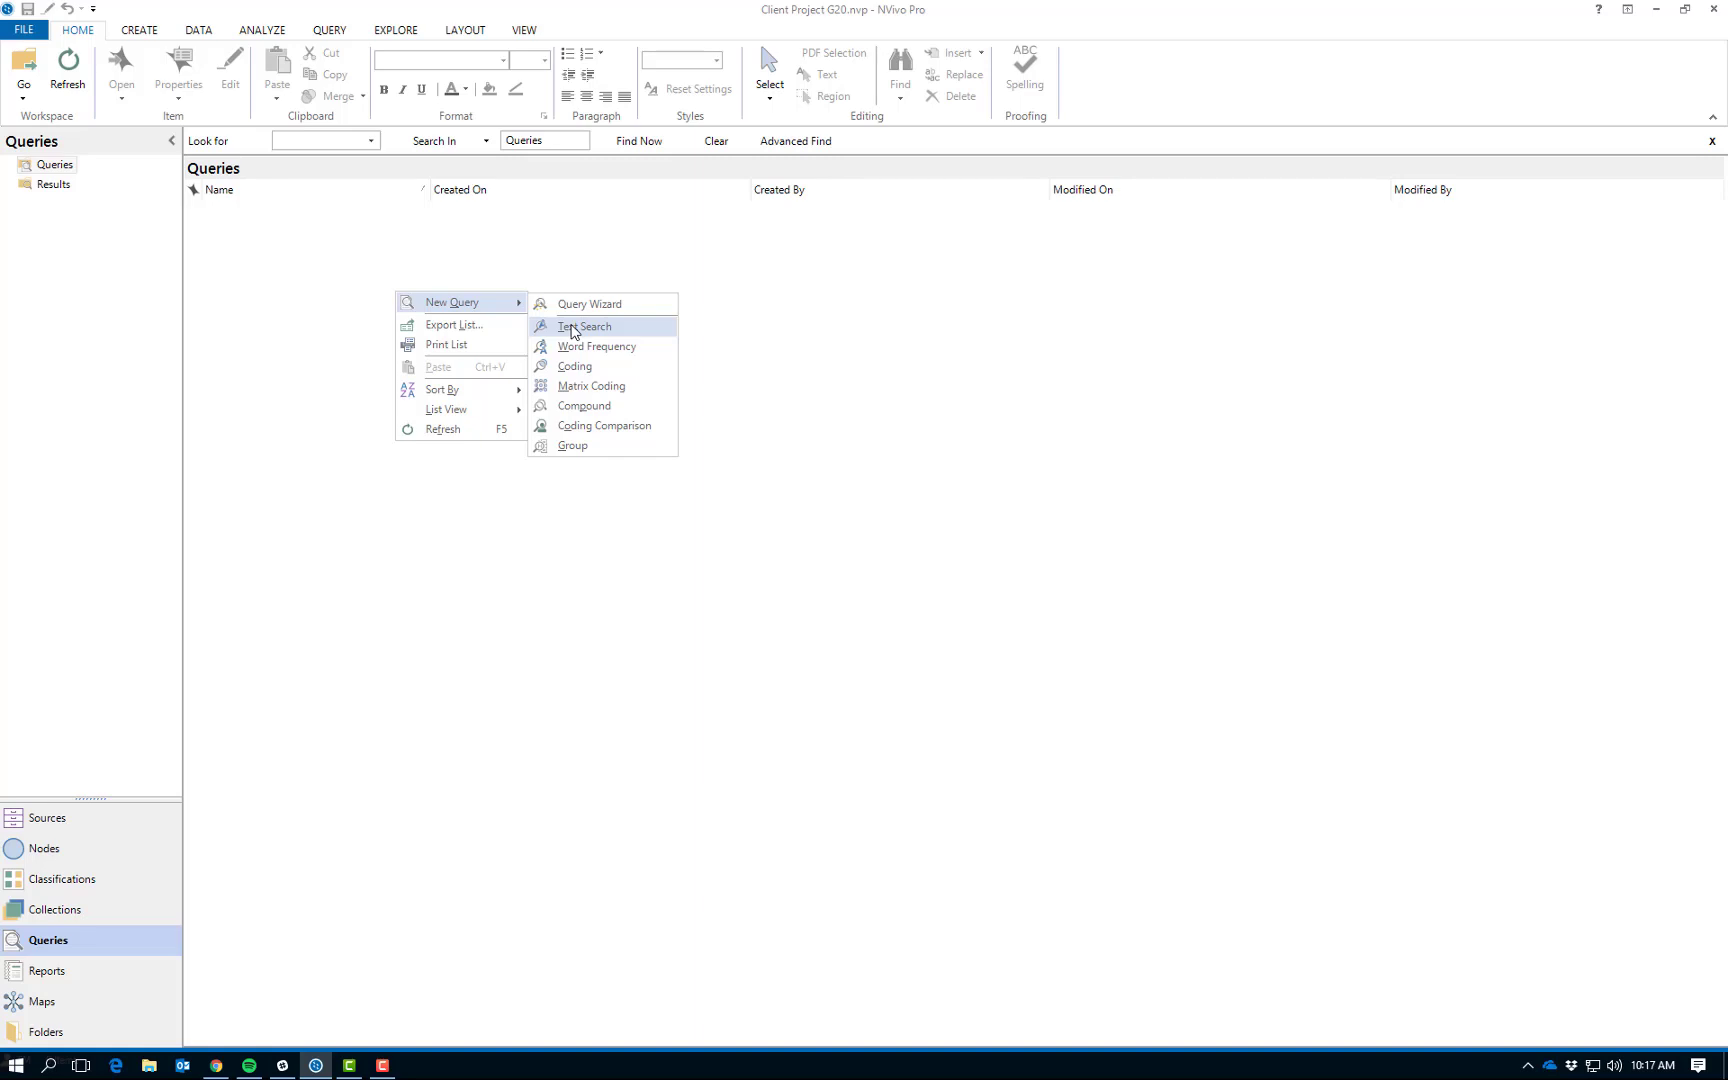
click(573, 329)
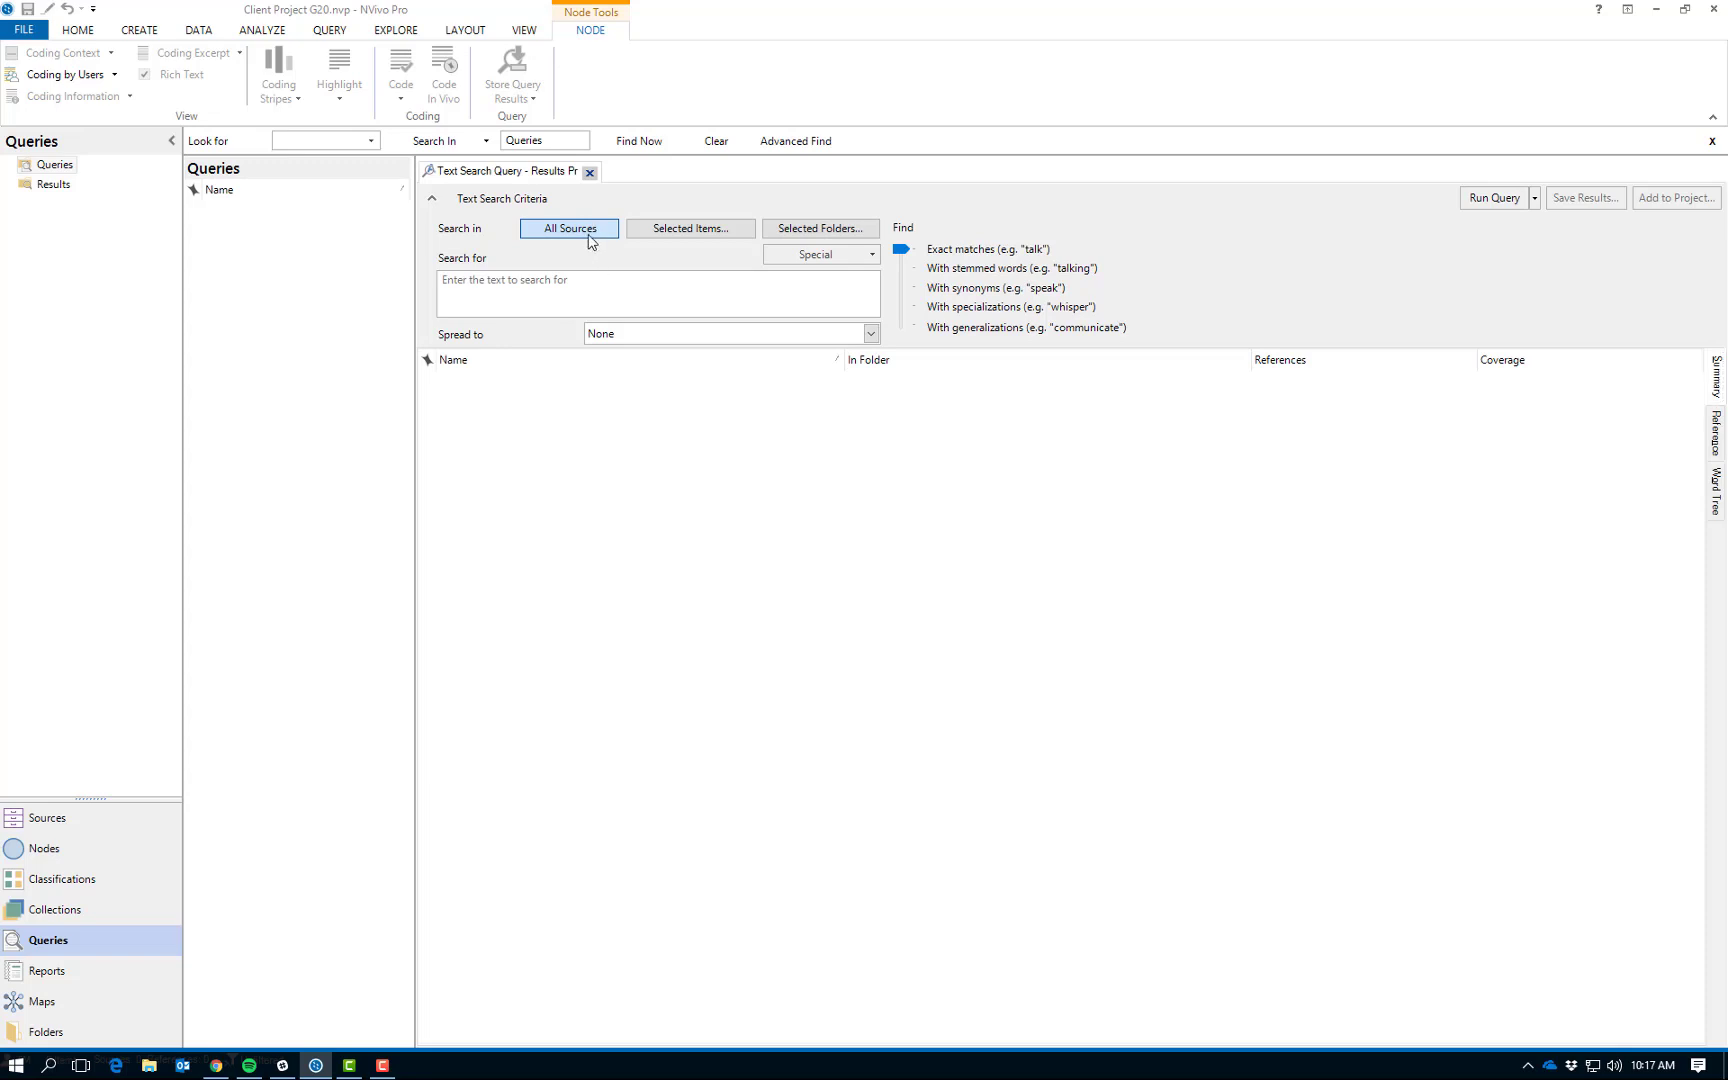
Limit the query's search scope to the Academic Literature and Secondary Sources folders under Internals.
click(656, 230)
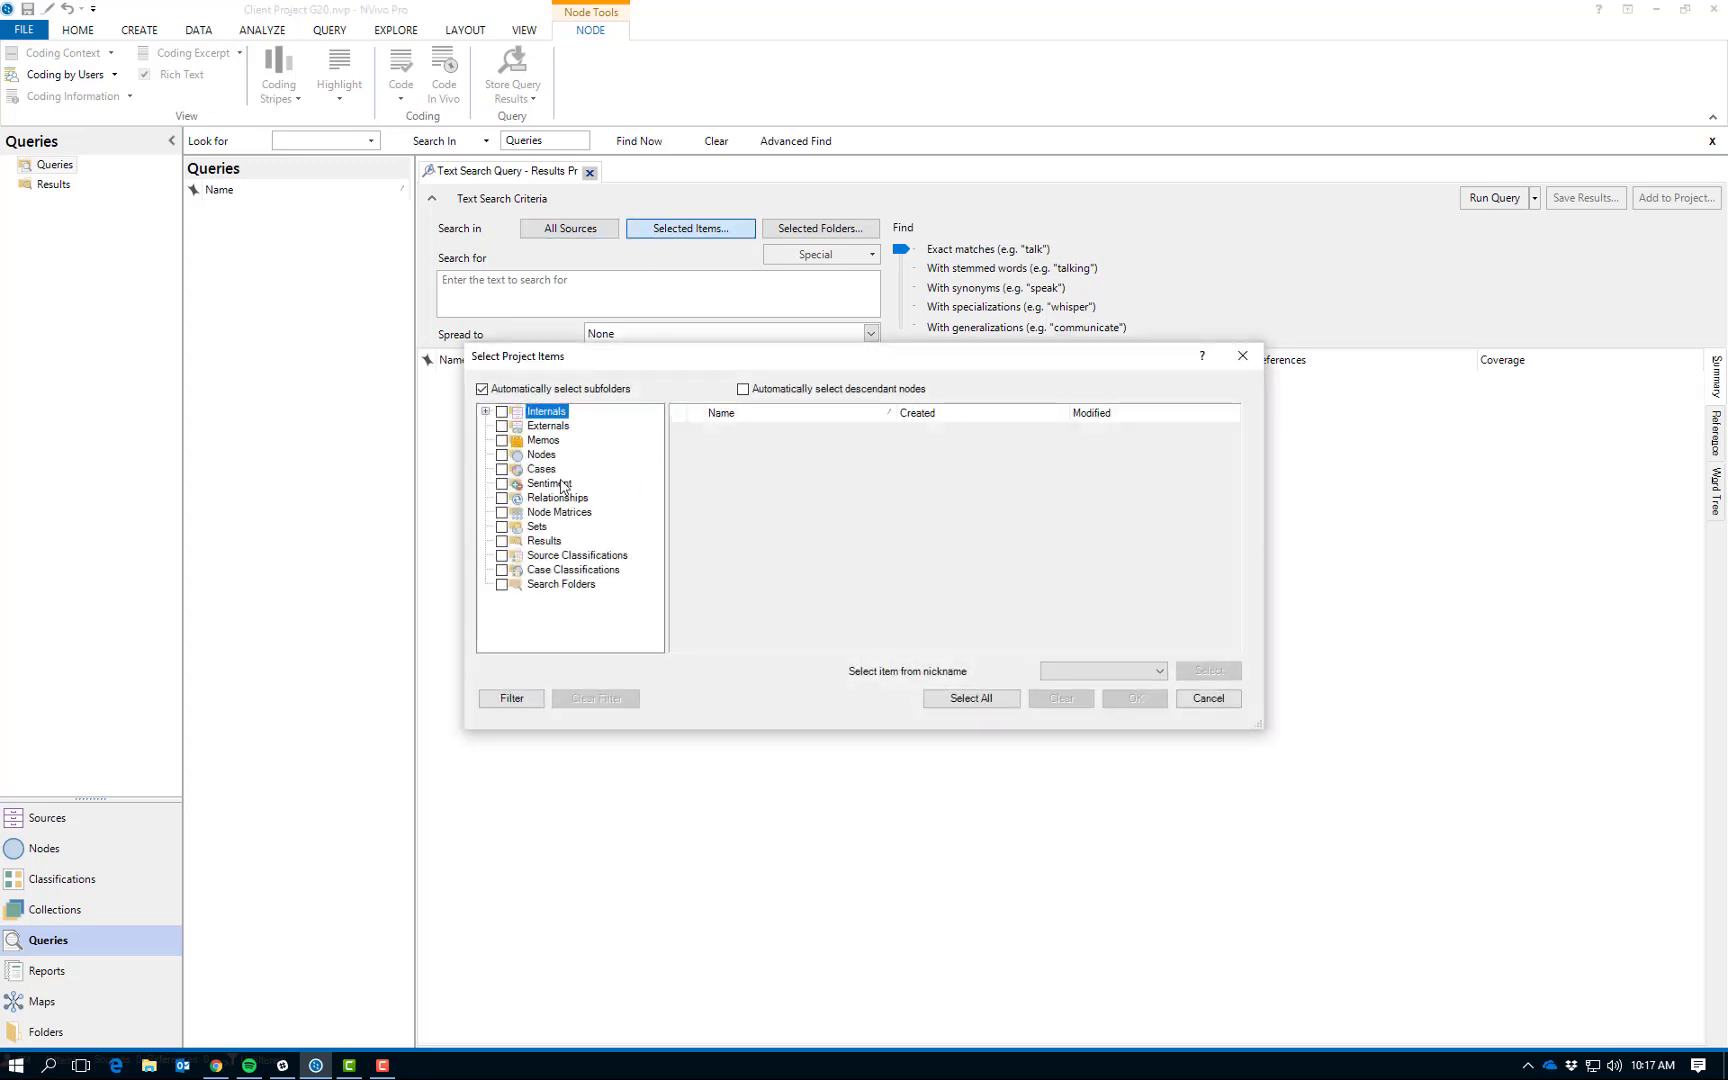
click(486, 411)
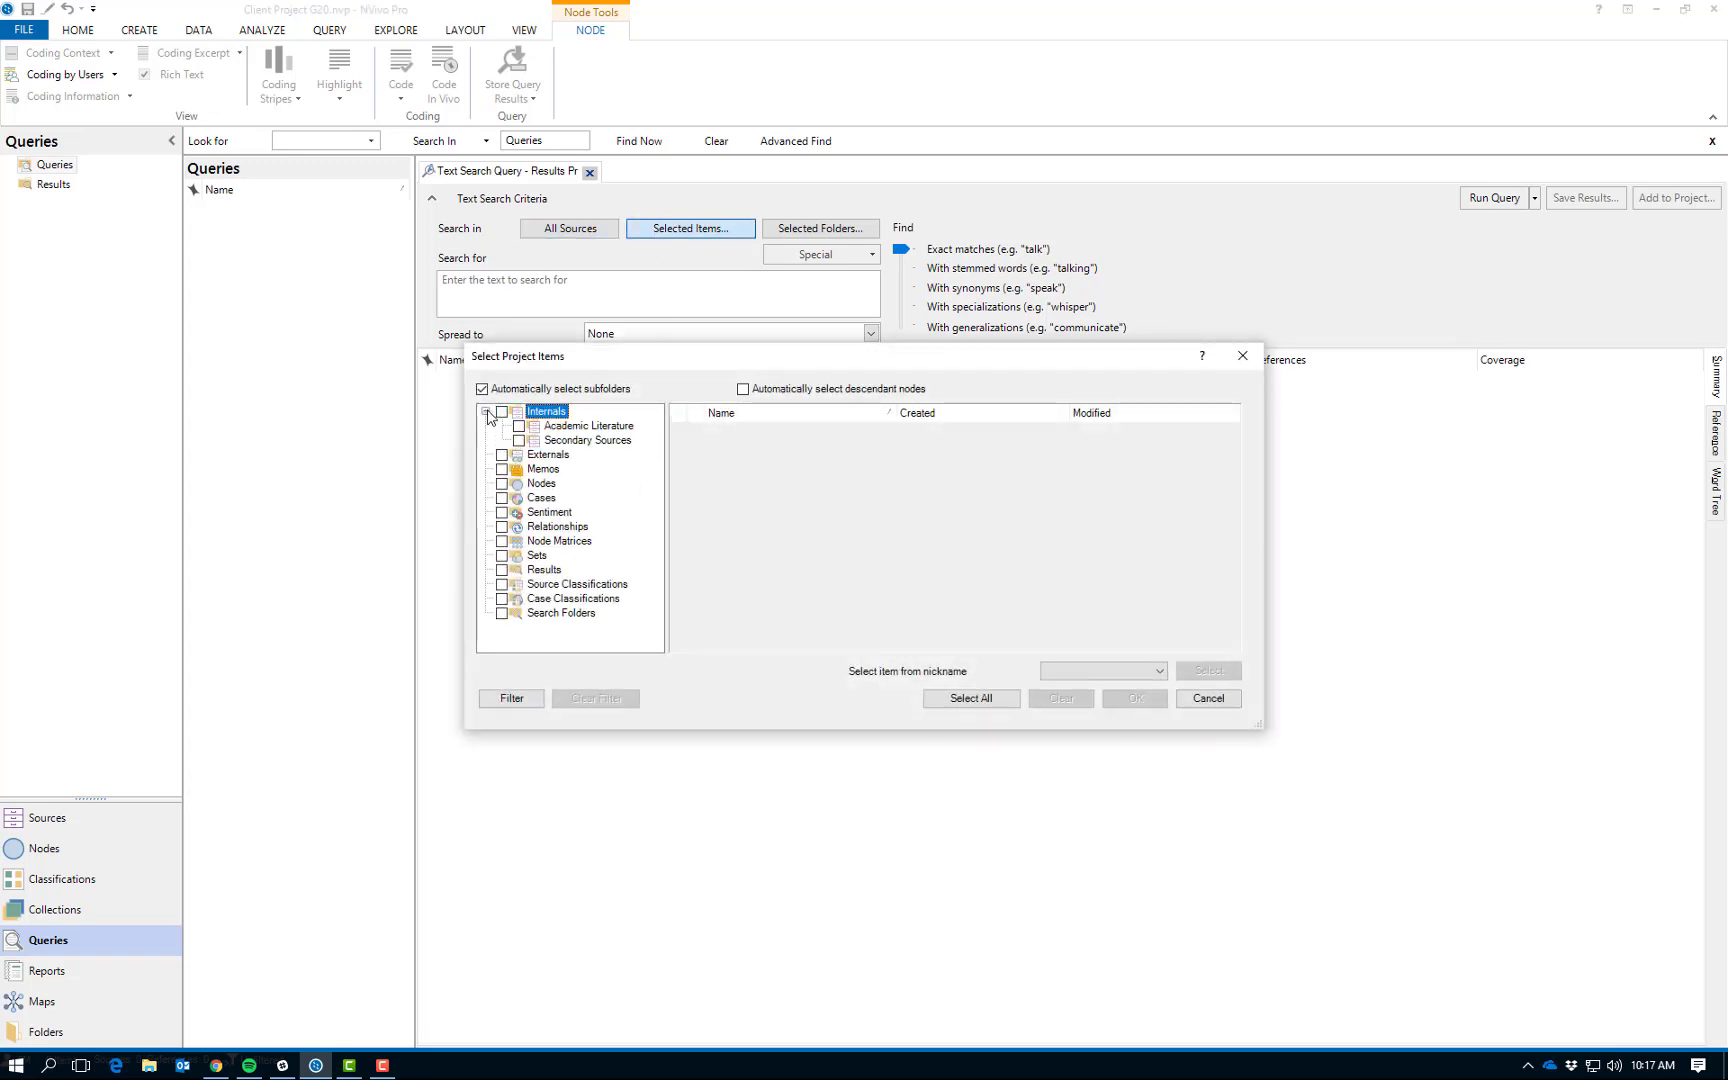
click(519, 427)
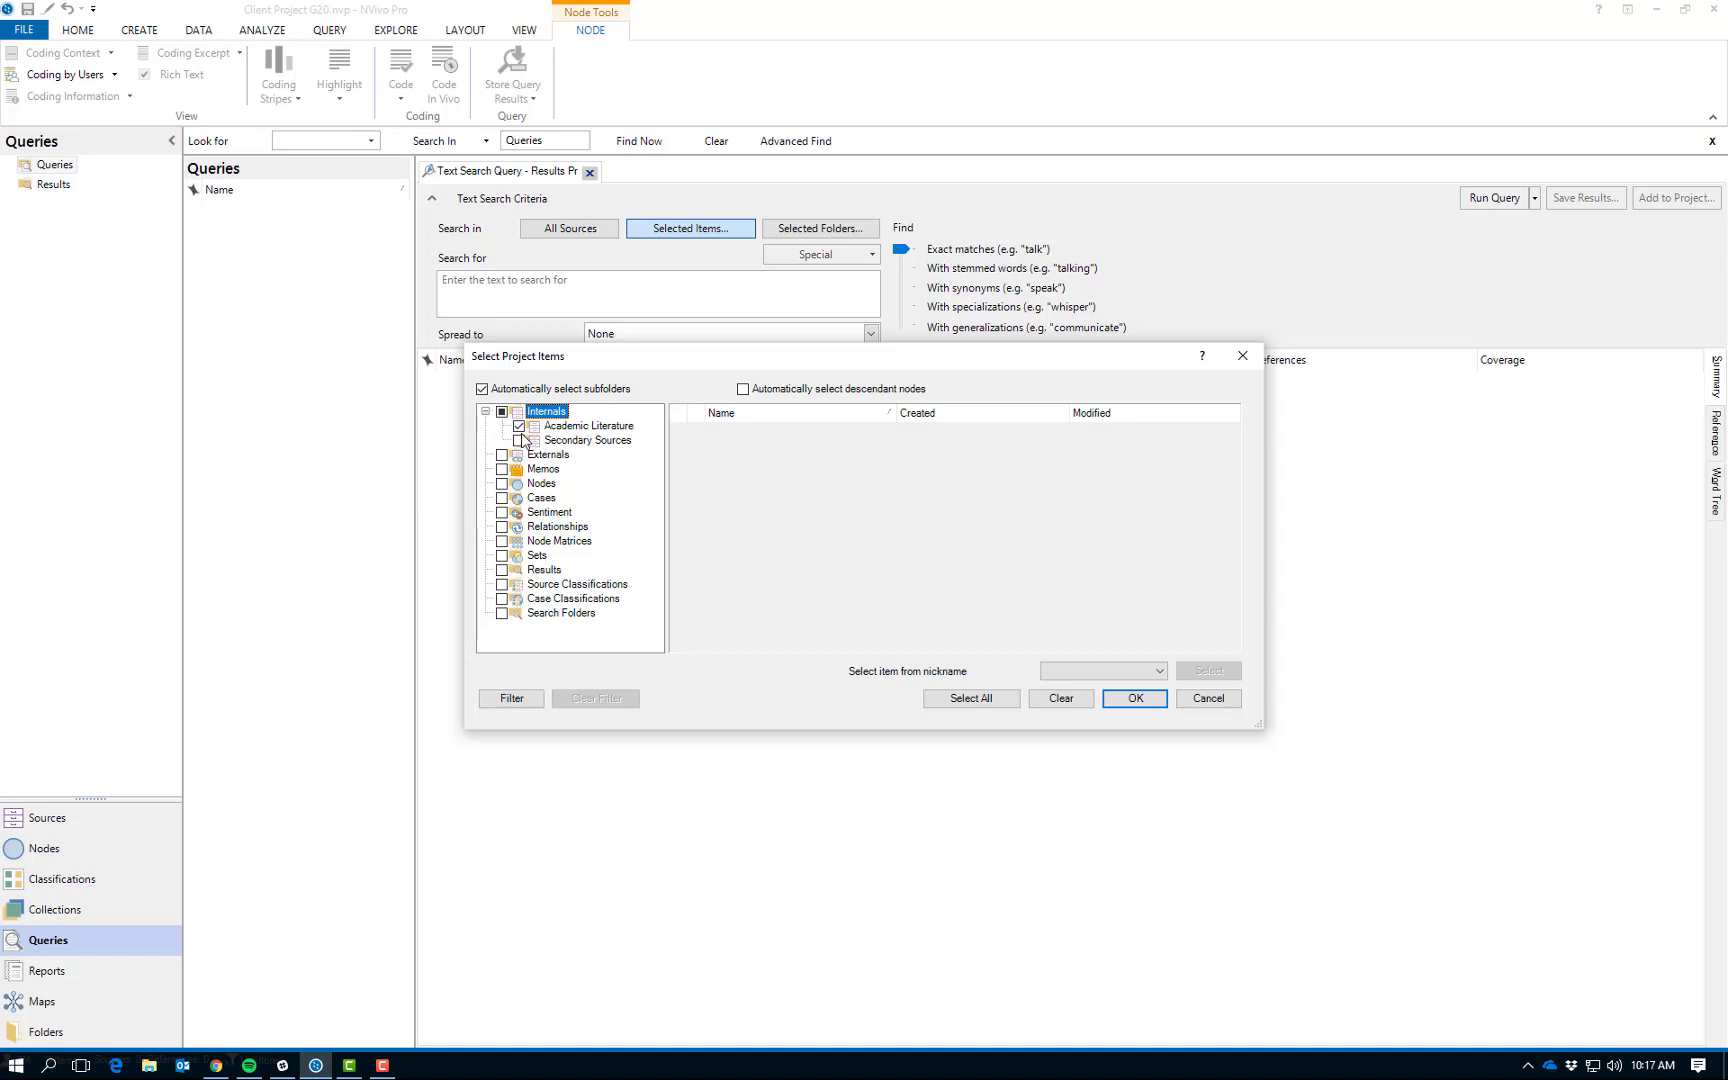
click(519, 441)
click(1135, 699)
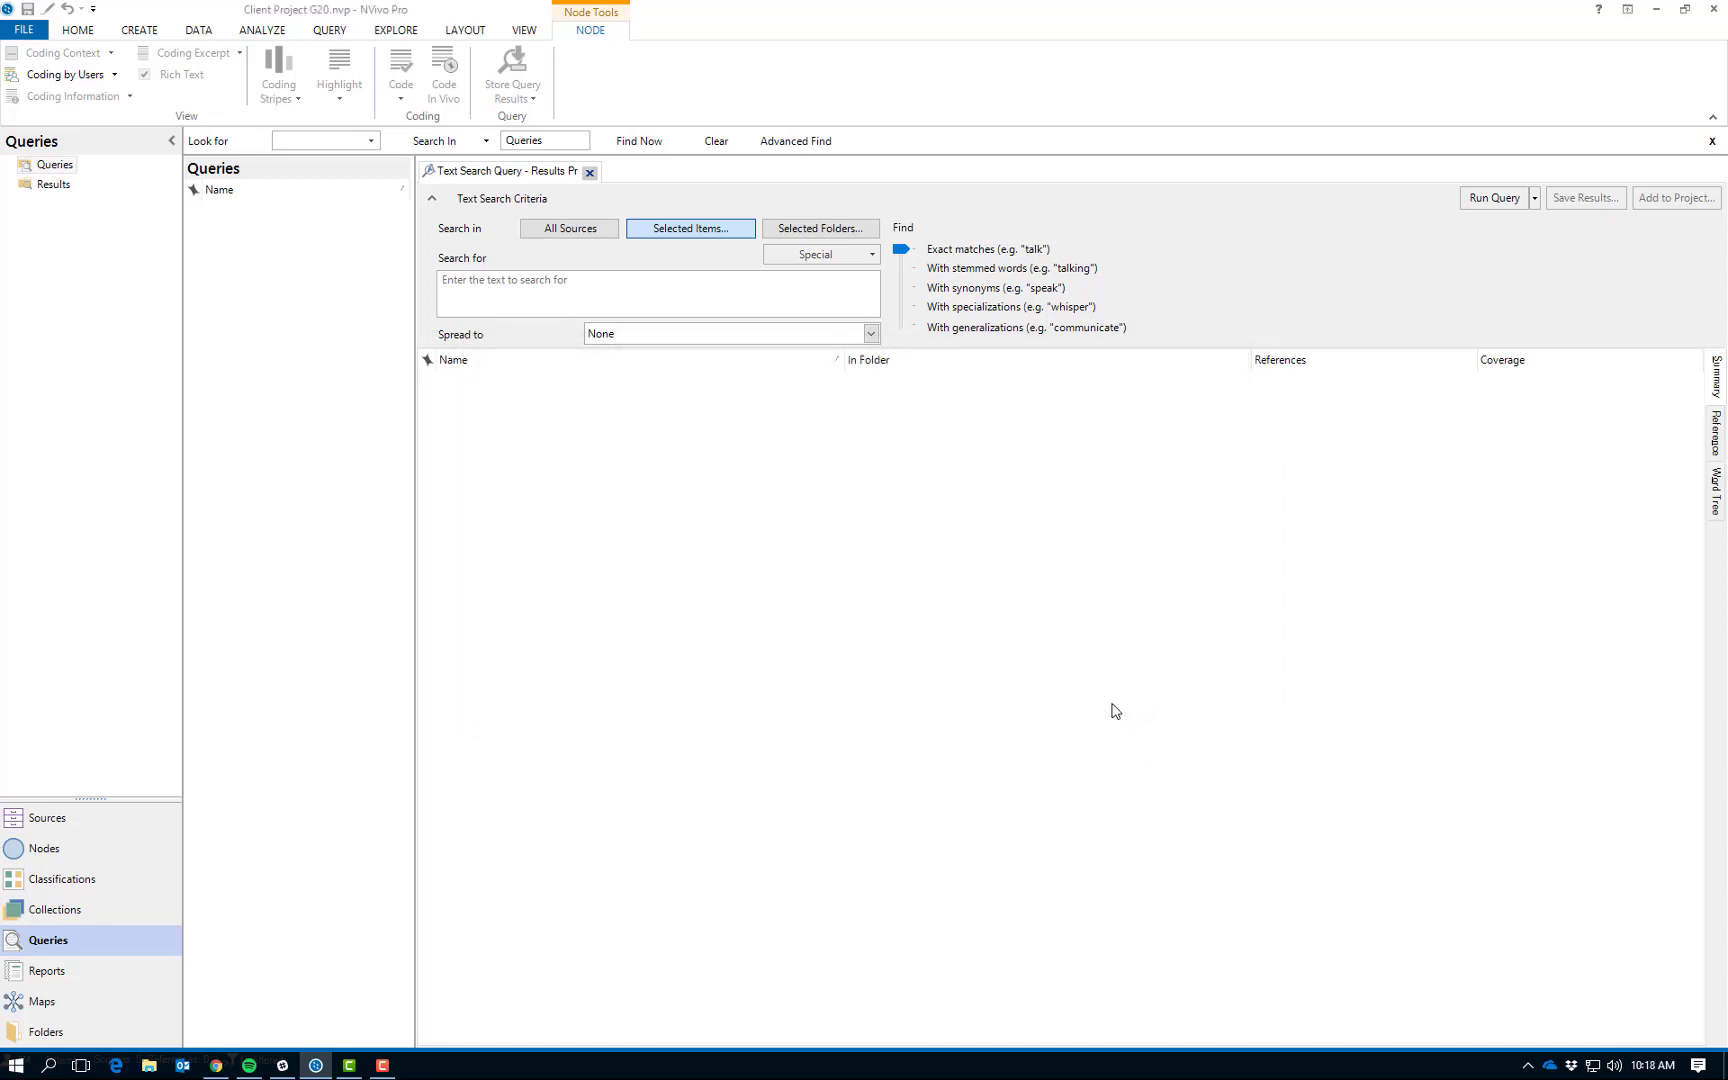
Enter the exact phrase "brand identity", in quotation marks, as the query's search text.
click(873, 256)
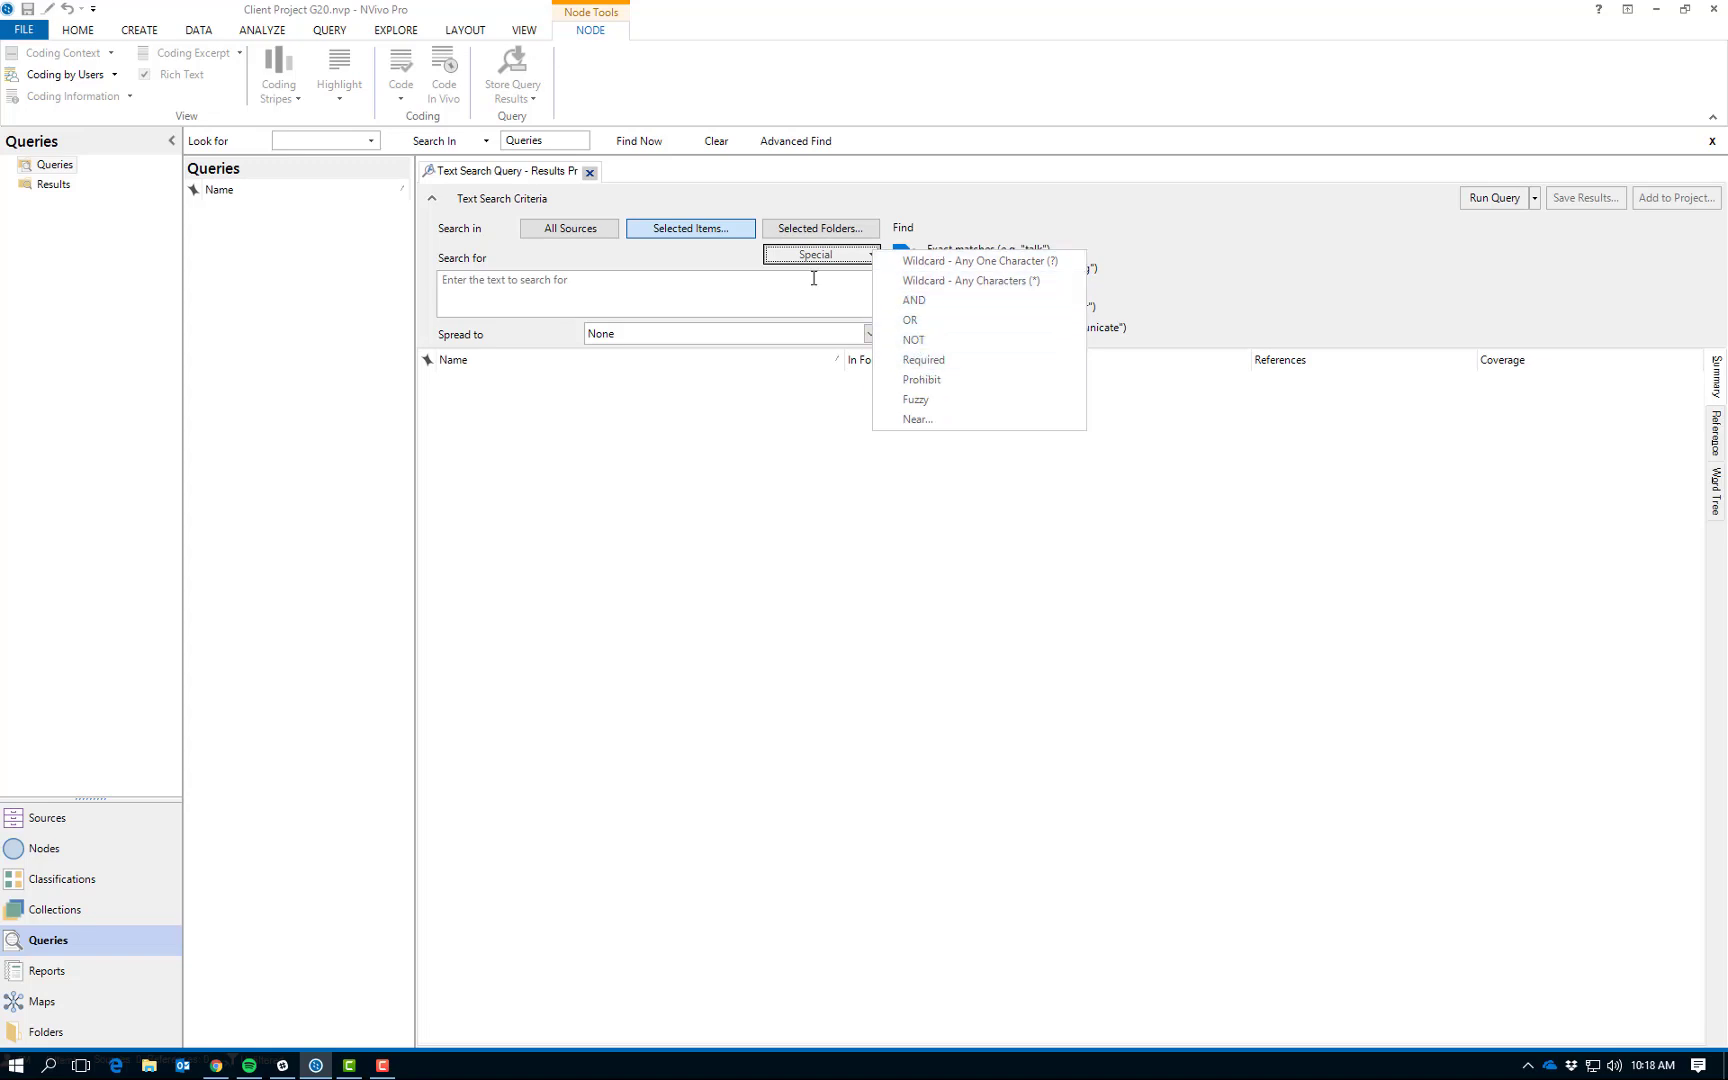
click(540, 289)
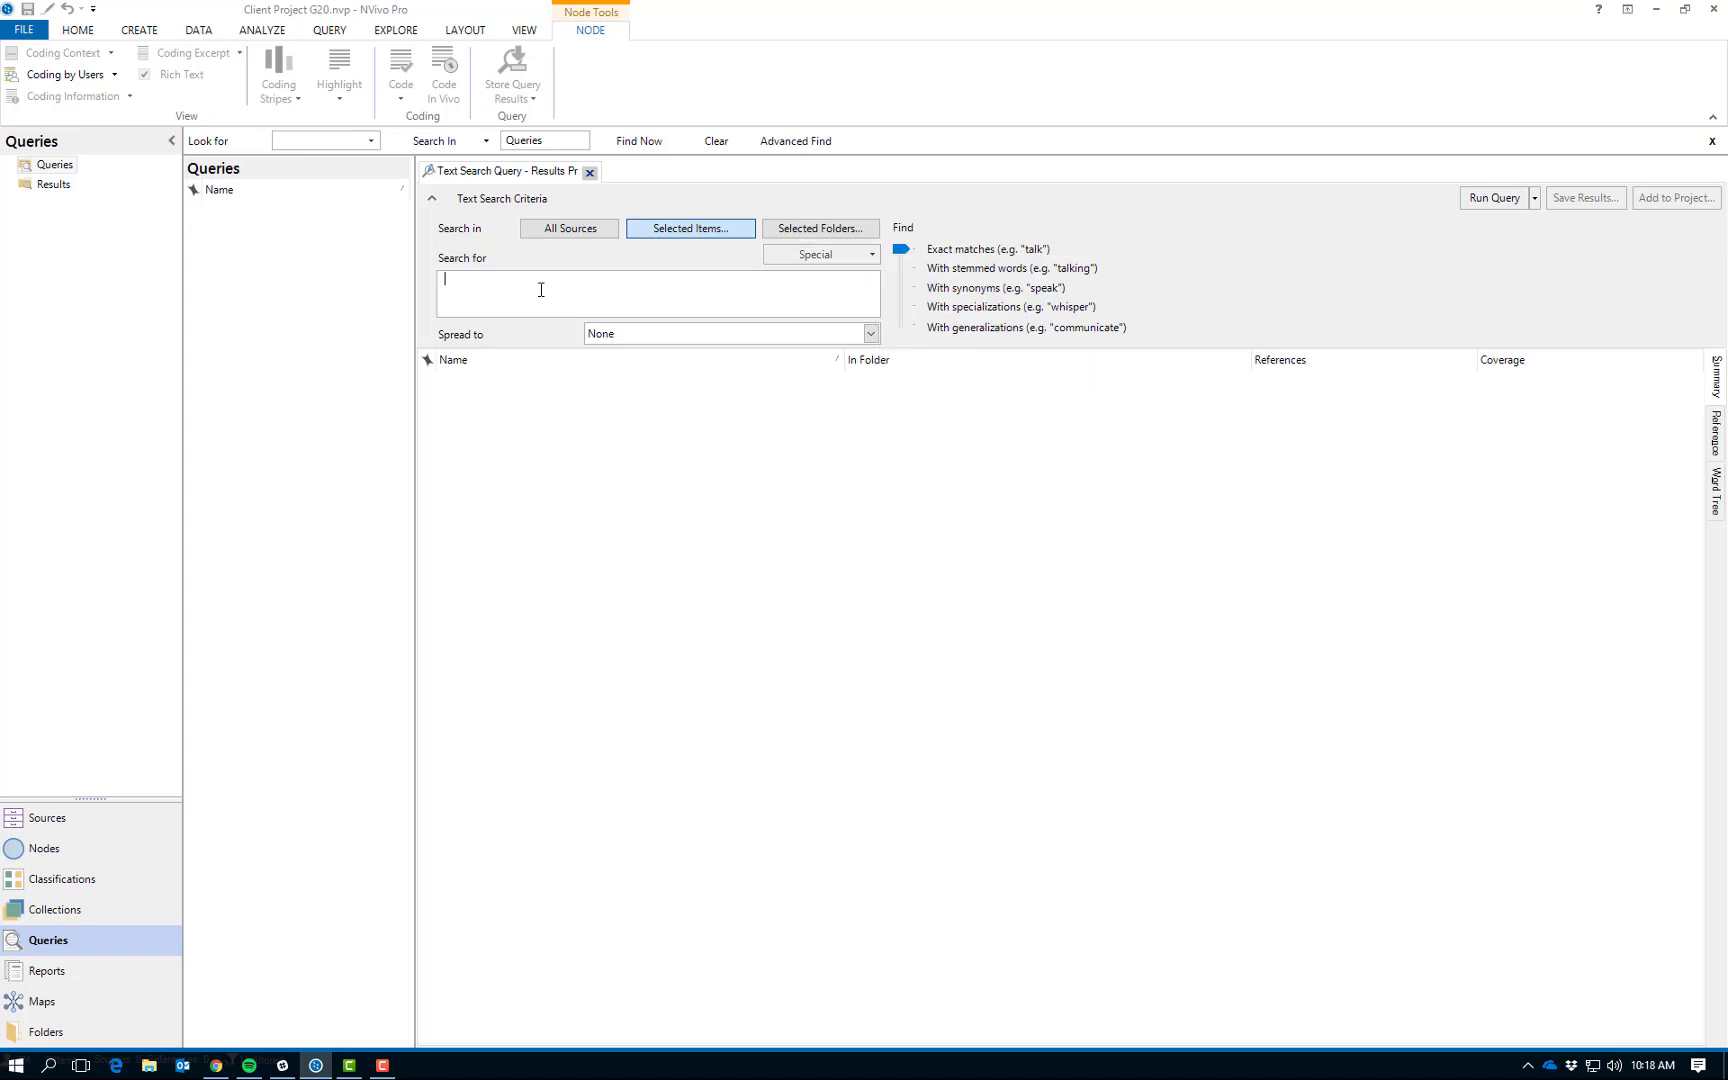
text("brand identity")
double_click(520, 280)
click(527, 281)
drag(452, 282, 515, 282)
click(538, 288)
Set the query to find matches with stemmed words and spread the results to Broad Context.
click(901, 250)
drag(901, 253, 902, 283)
click(871, 334)
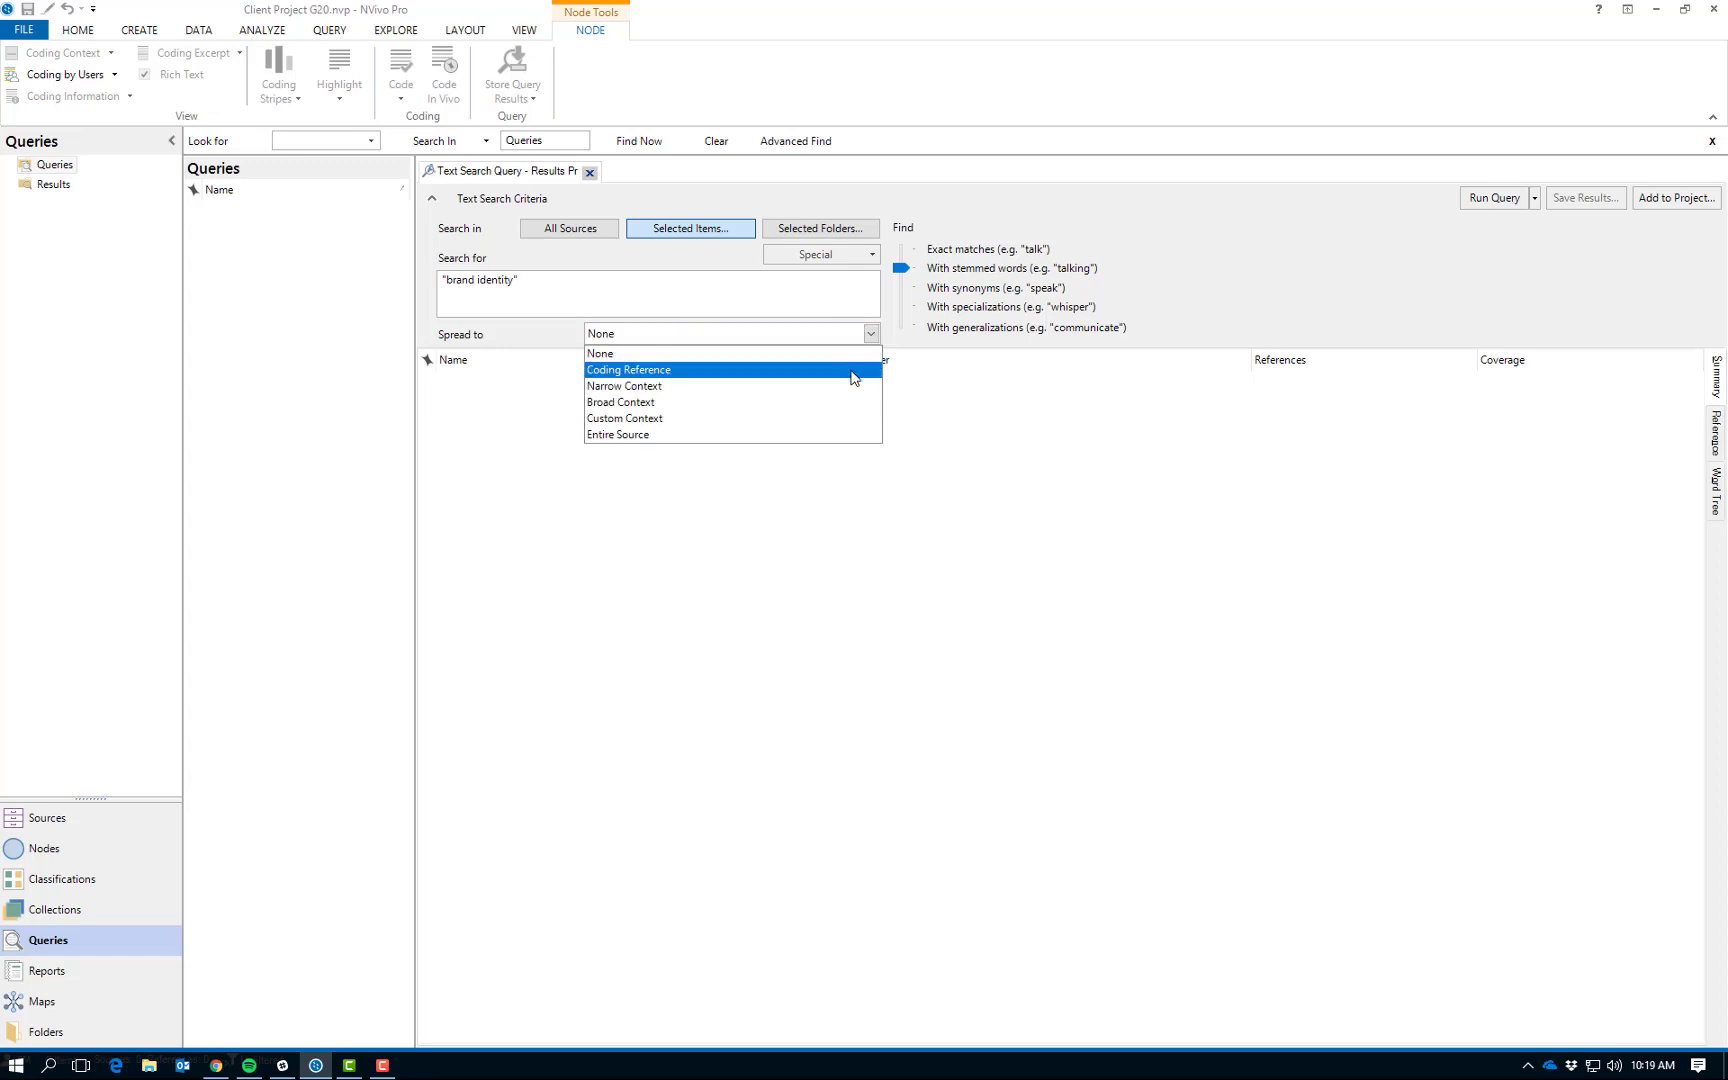
click(845, 410)
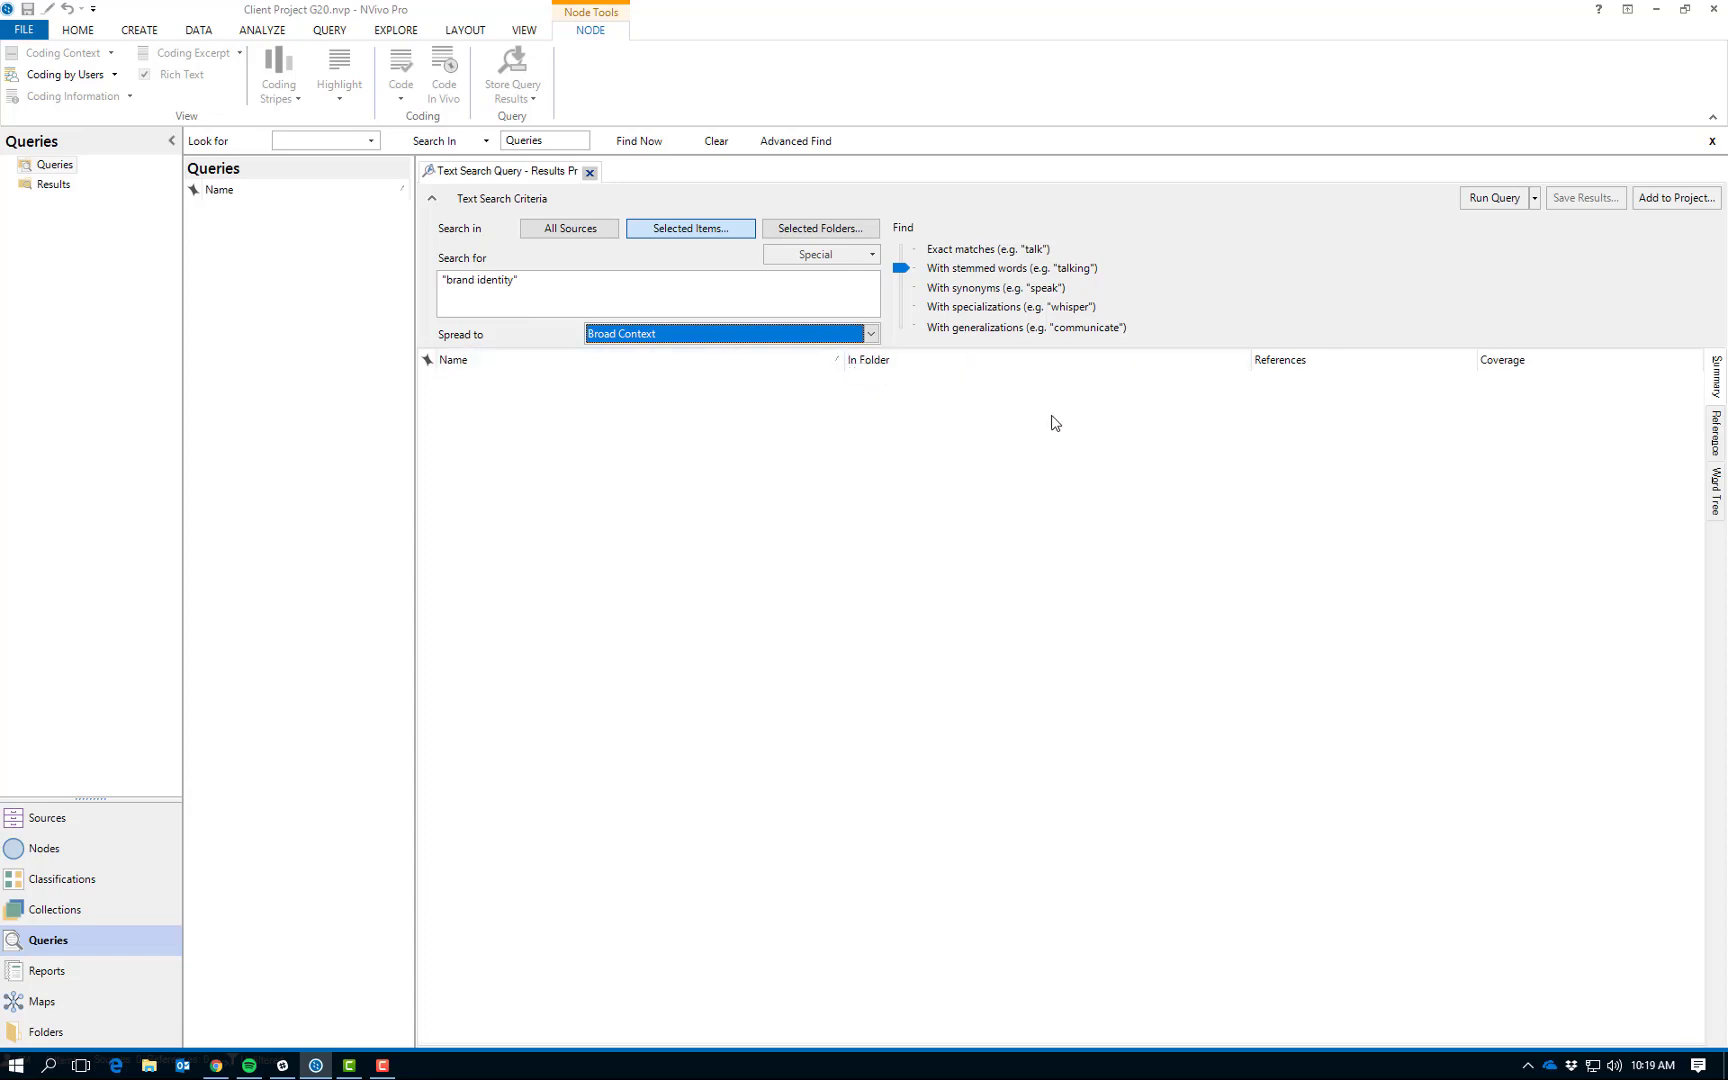
Start adding the query to the project and name it TQ Brand Identity.
click(1675, 201)
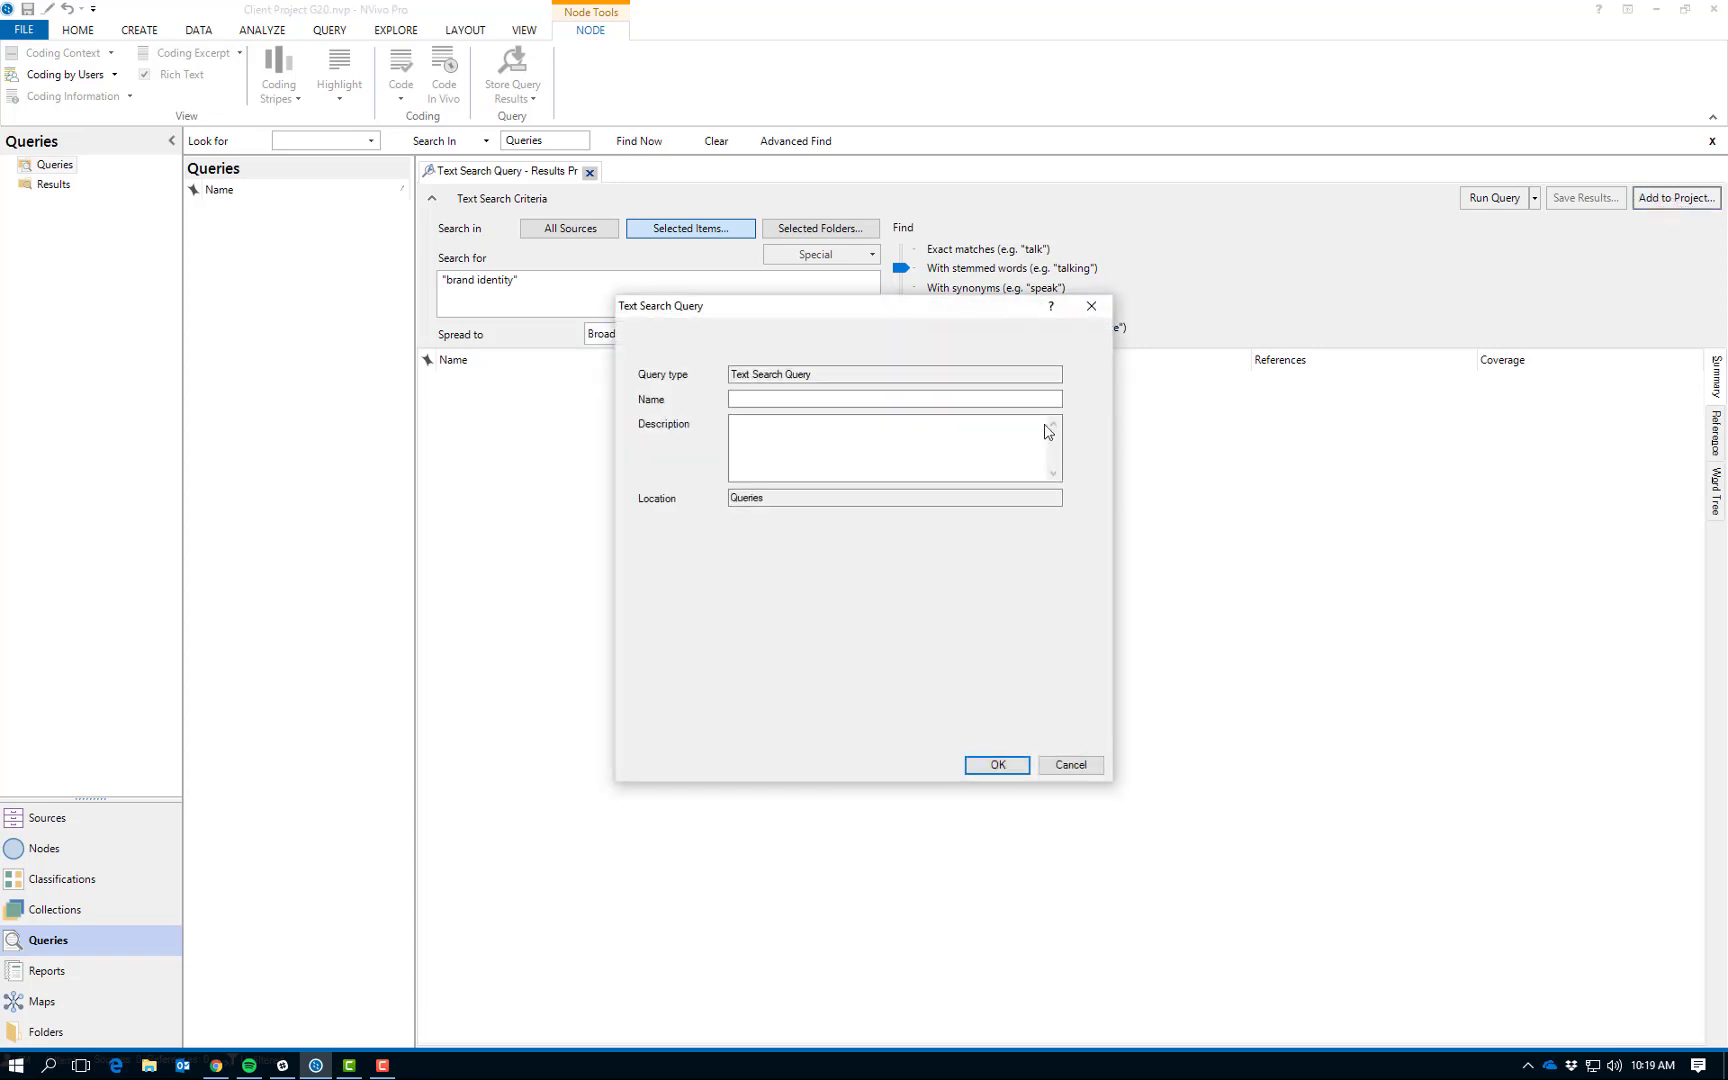
click(810, 396)
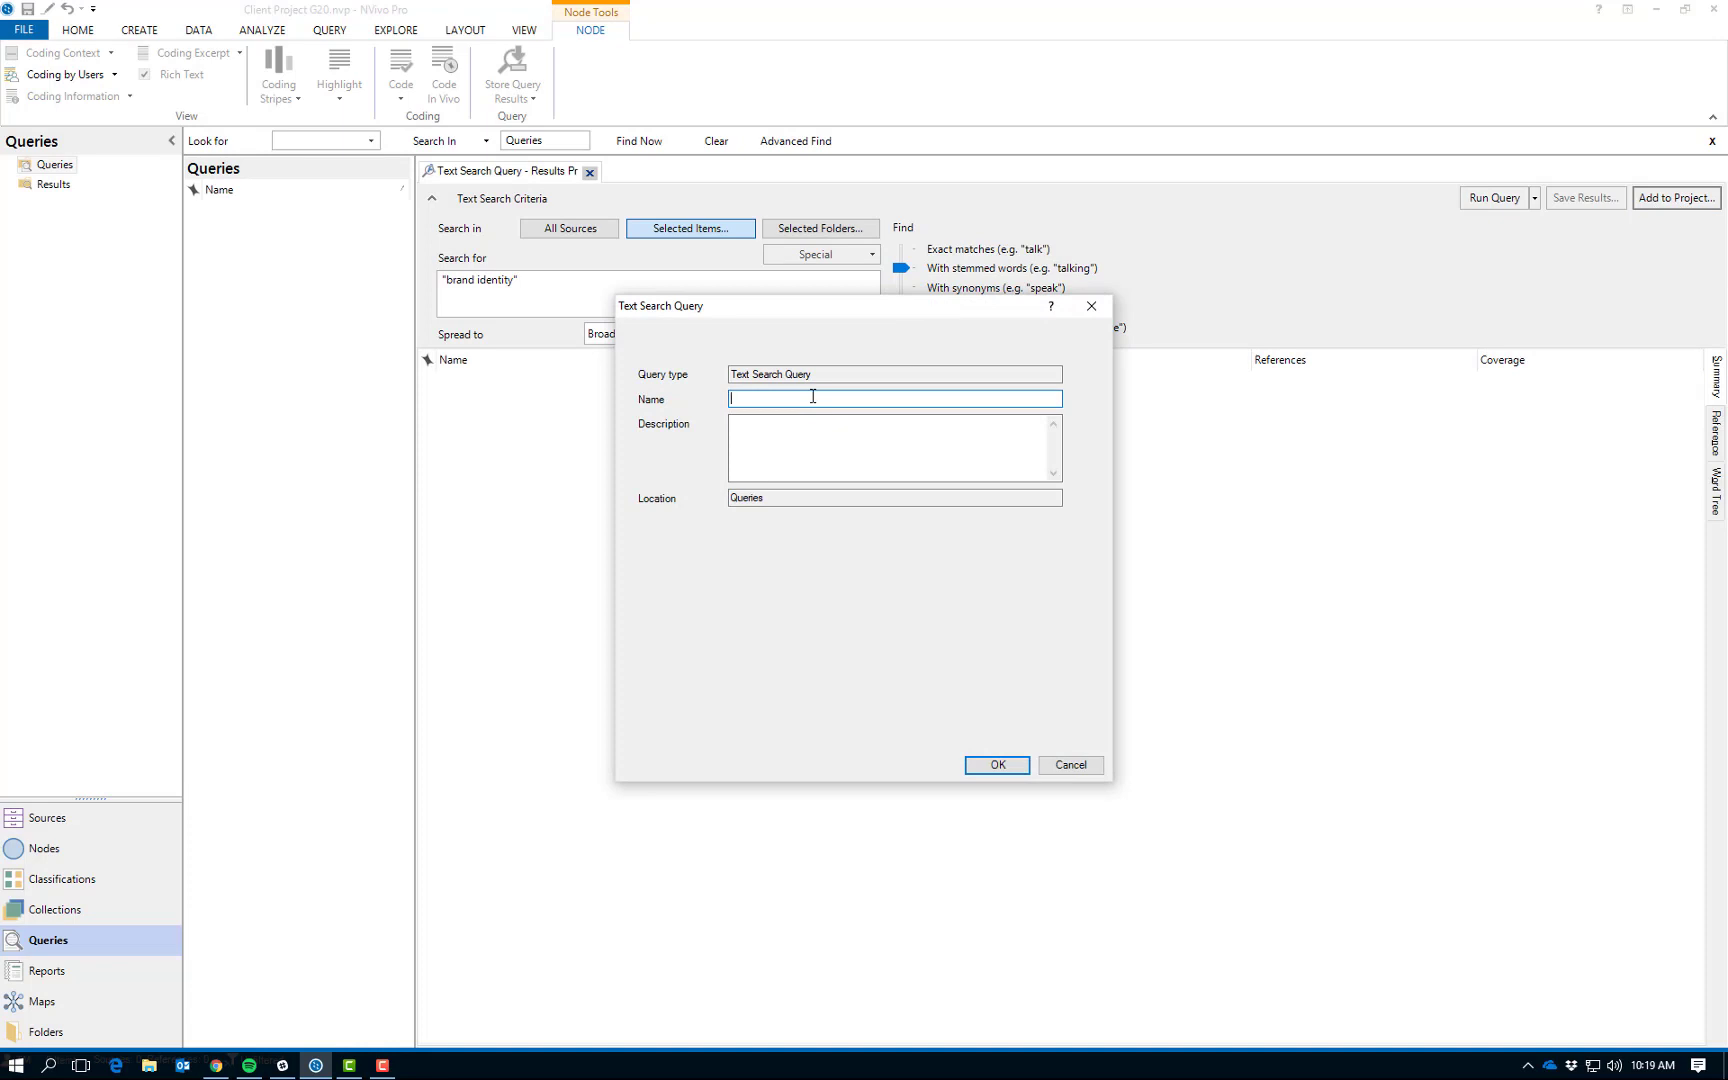
text(T)
text(S)
text(Q)
text( Br)
text(and Identity)
Describe the query as "Brand identity" and Stemmed and broad, and save it to the project.
click(778, 444)
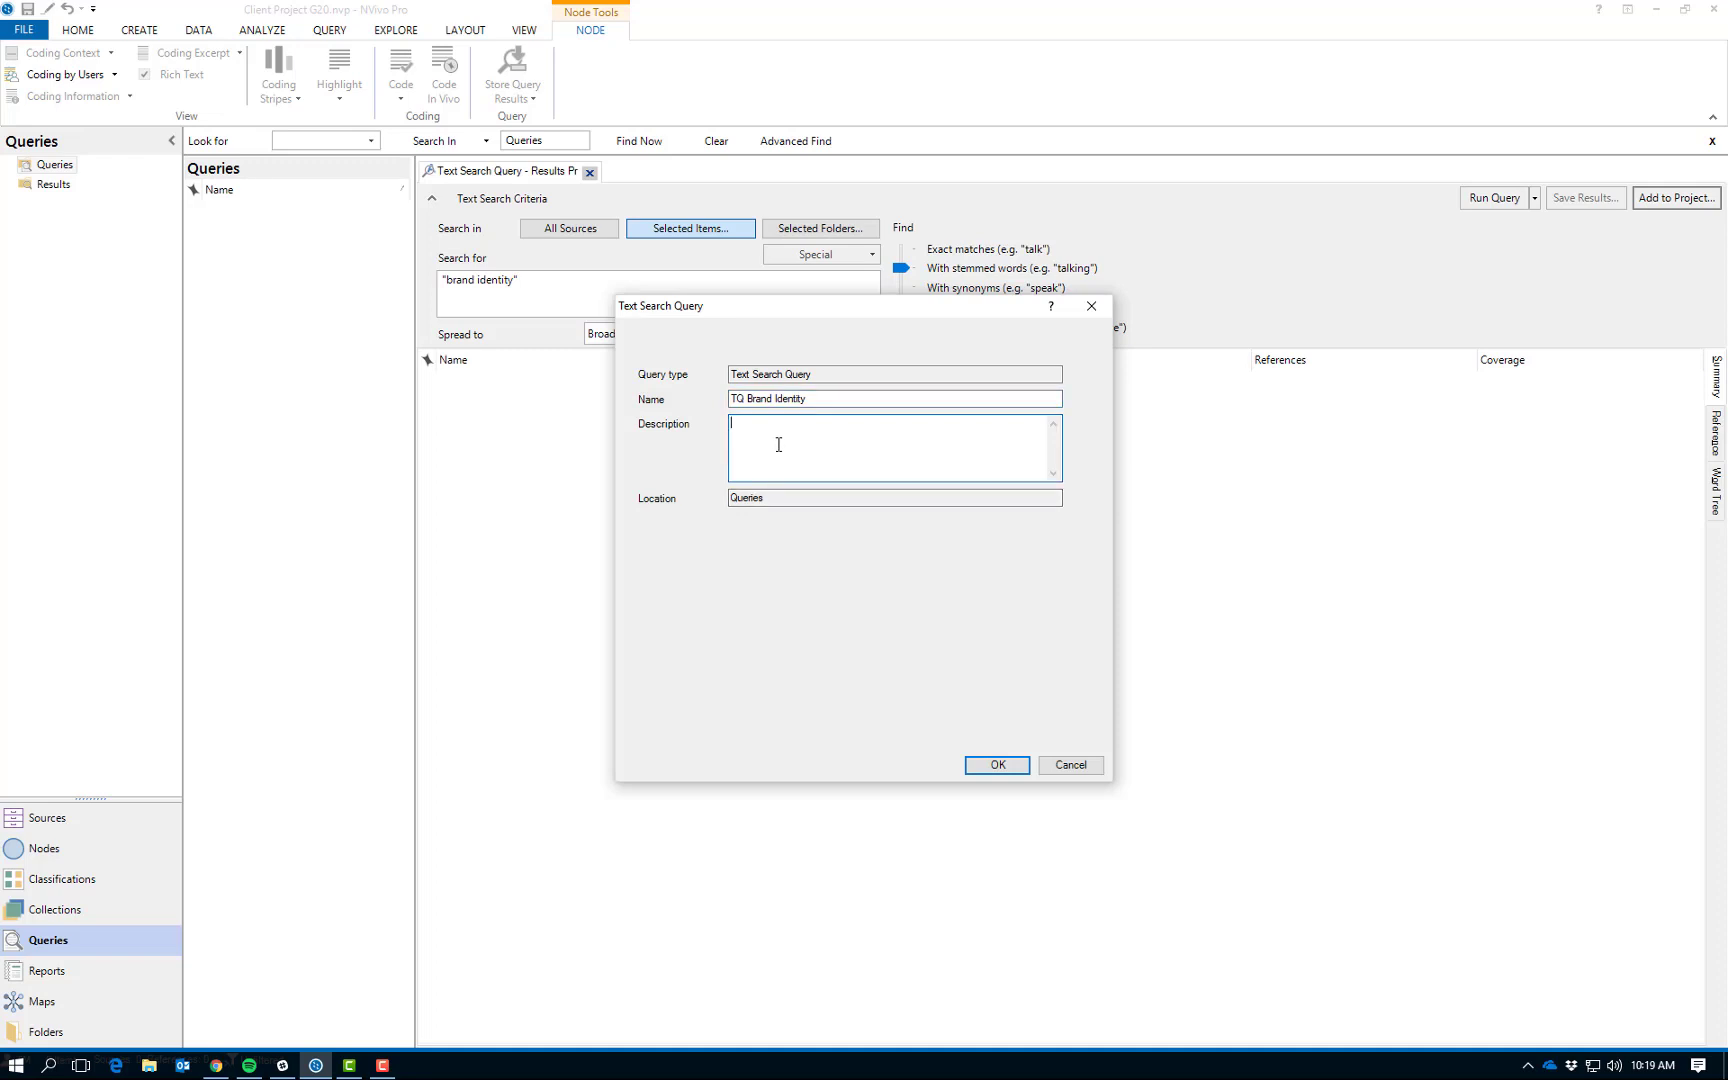
text("Brand idn)
text(ntity" and Stemmed and broad)
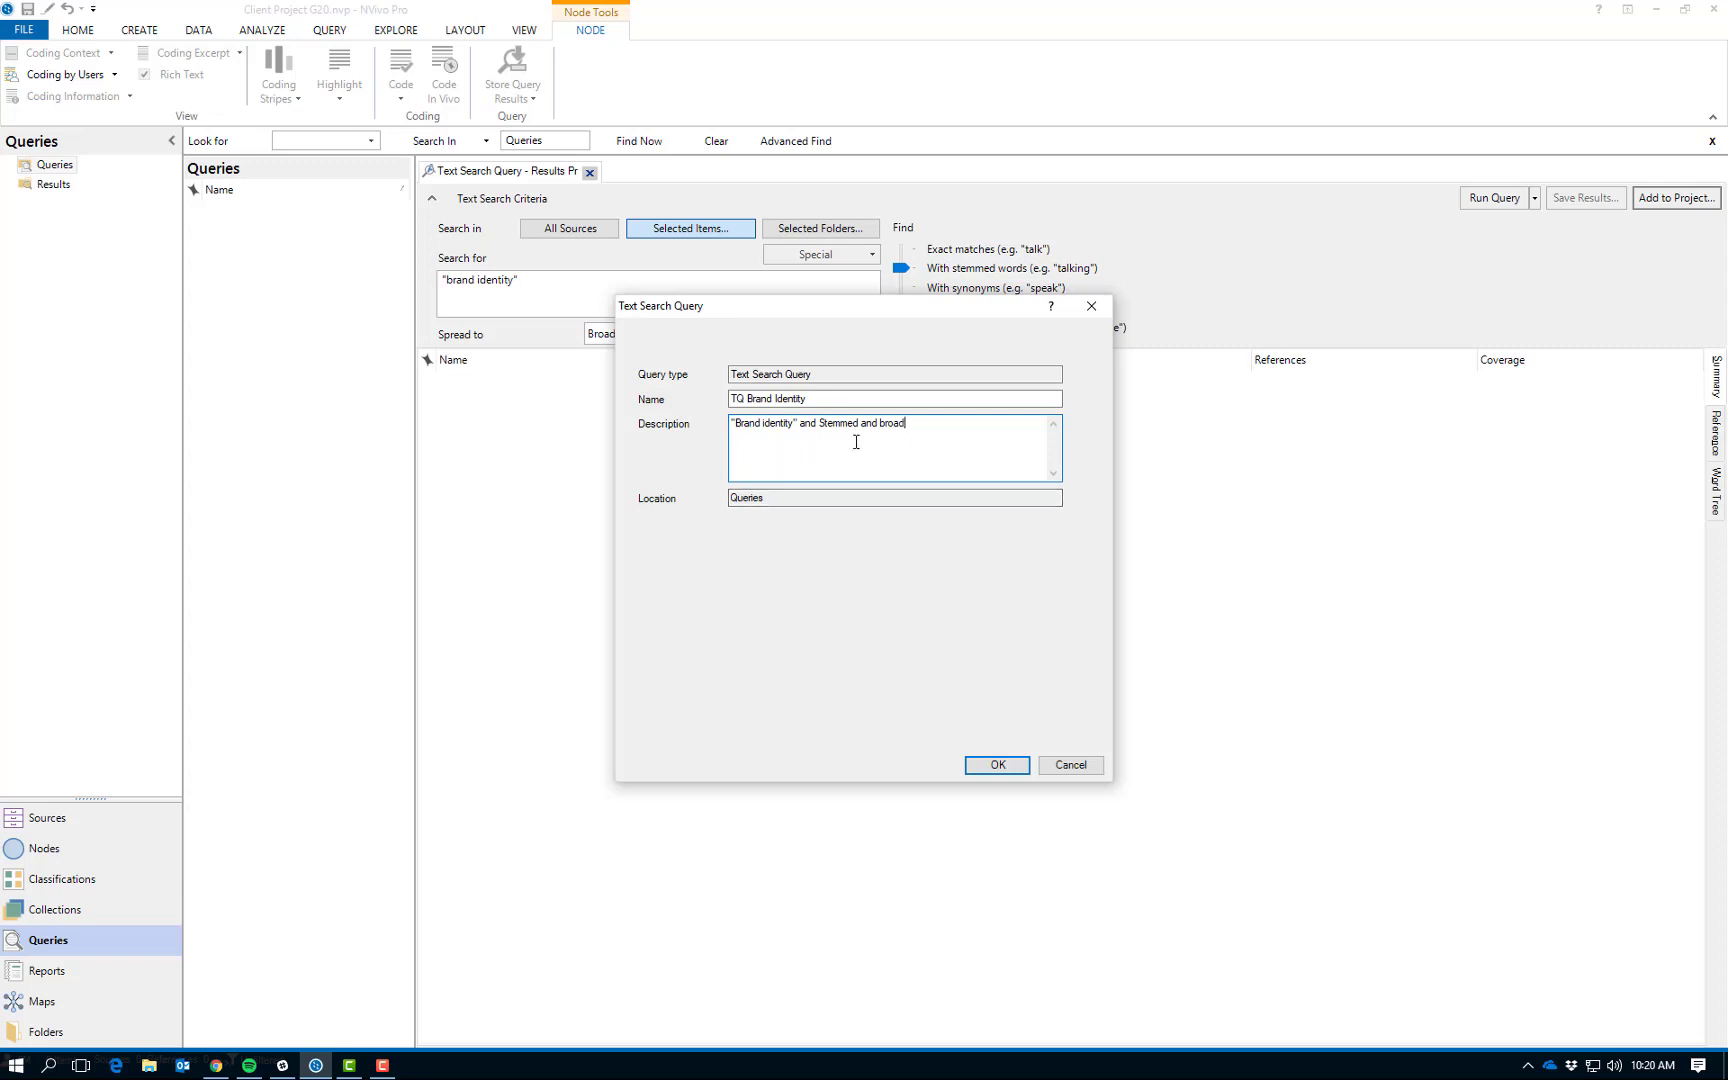
click(997, 766)
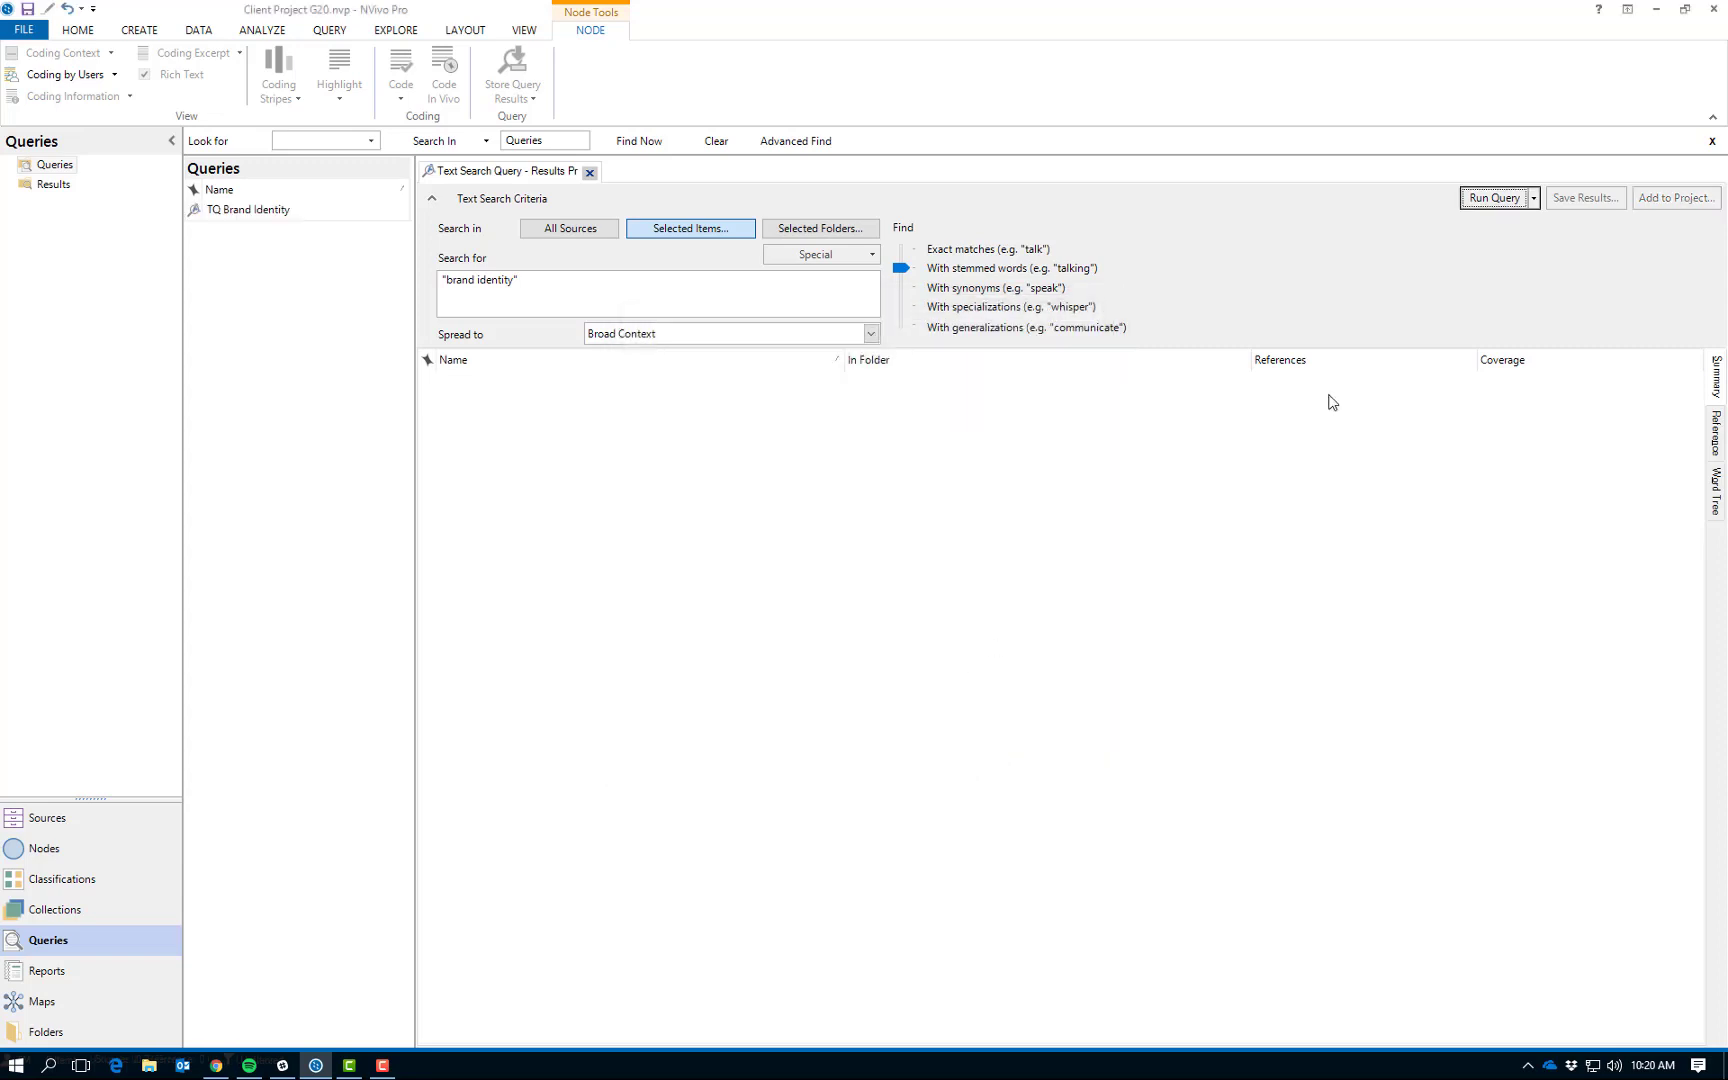
Run the query with its results saved, choosing Merge Results into Existing Node as the storage option.
click(1535, 198)
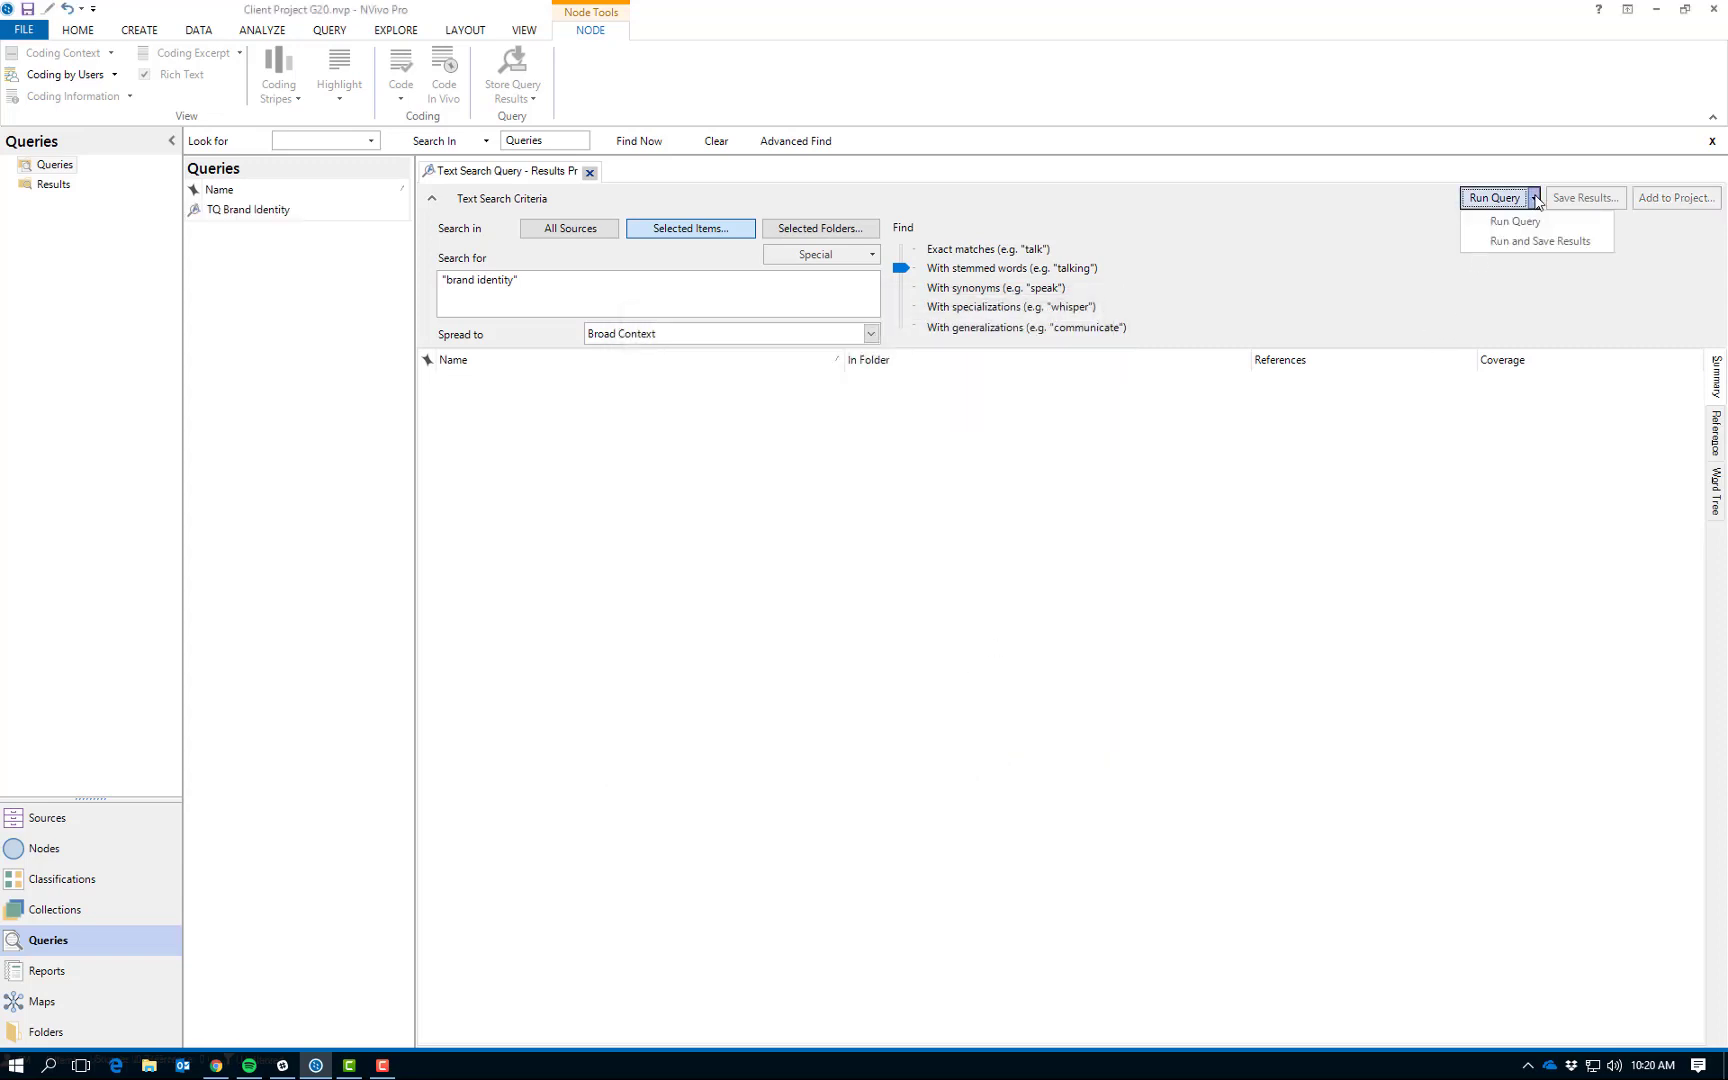
click(1537, 251)
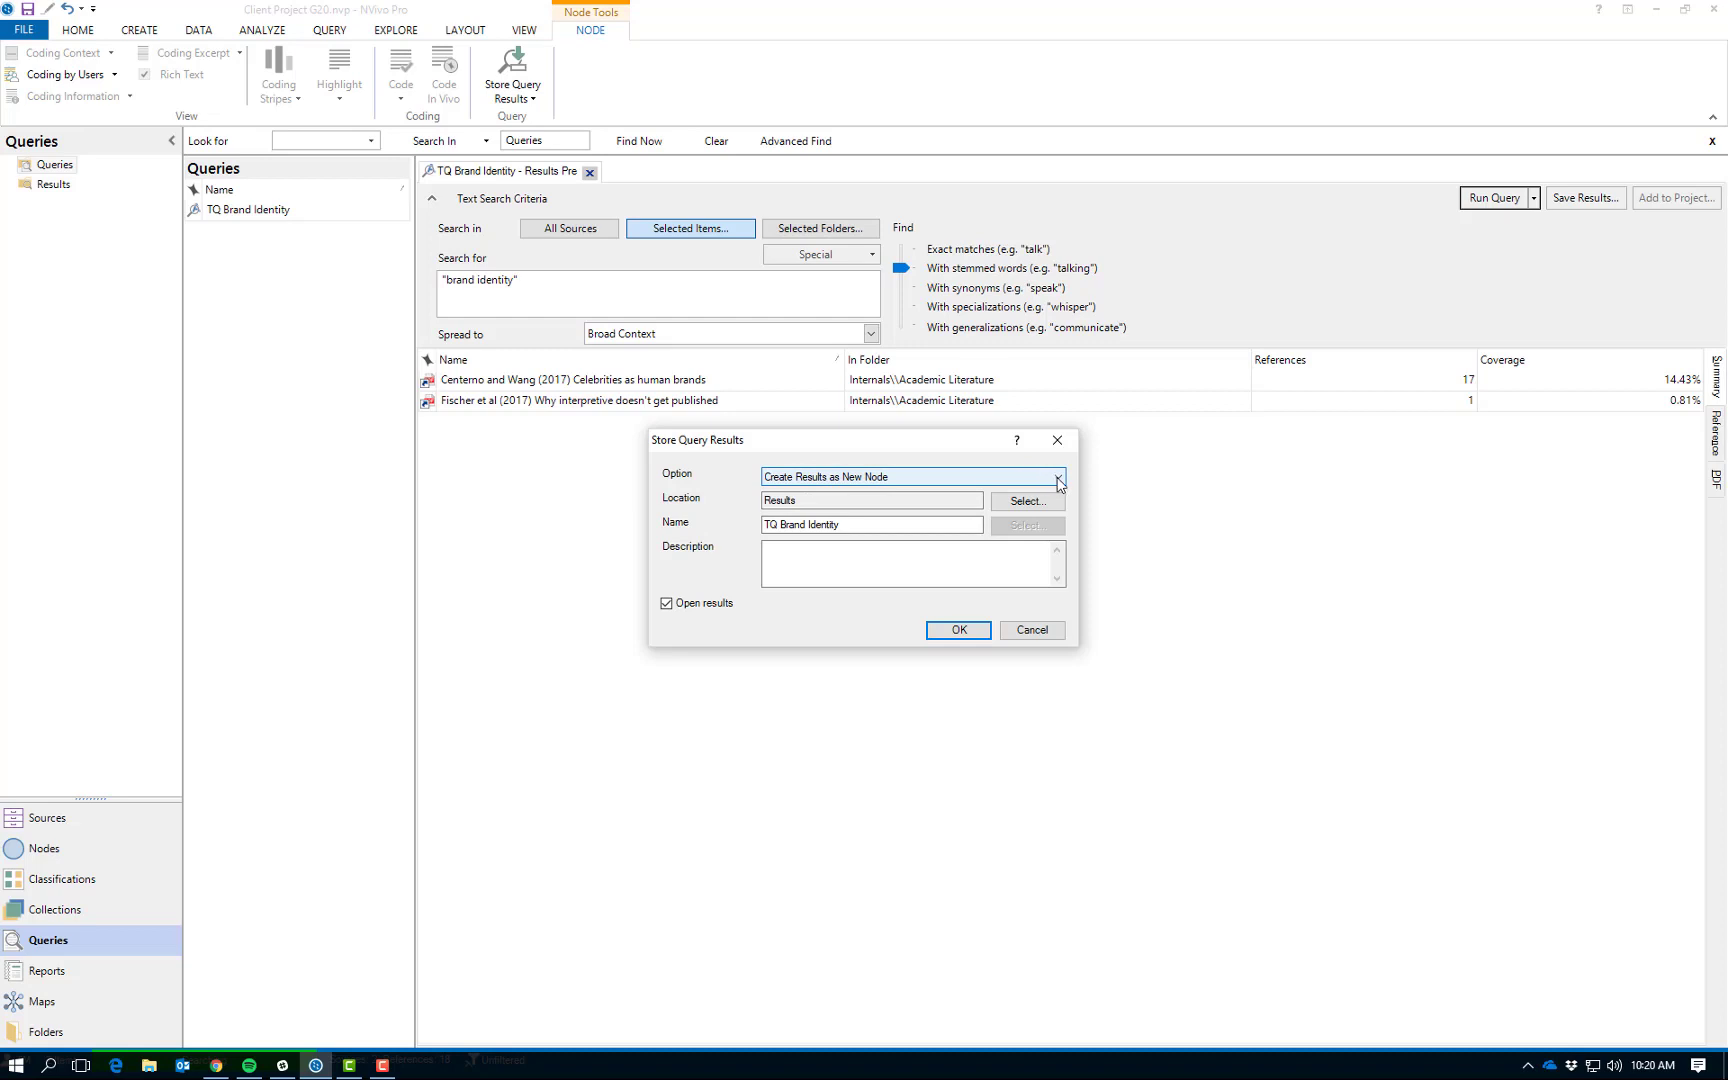
click(1059, 482)
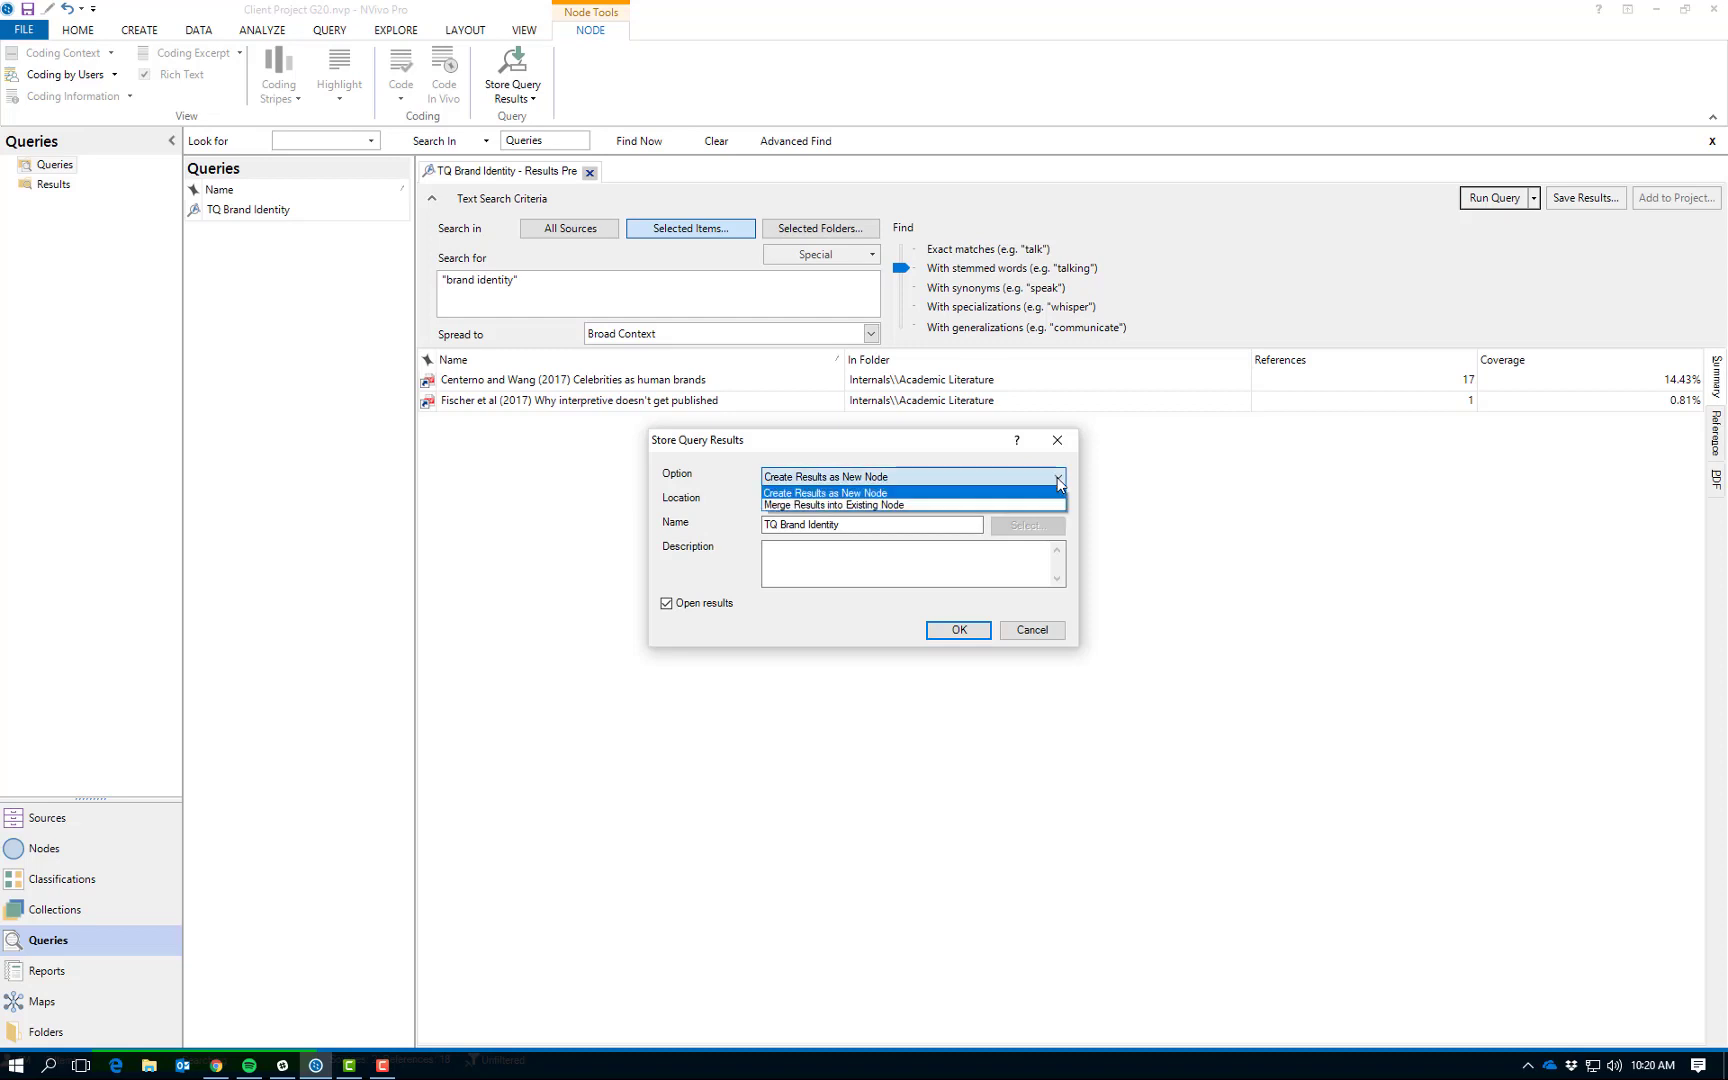
click(862, 505)
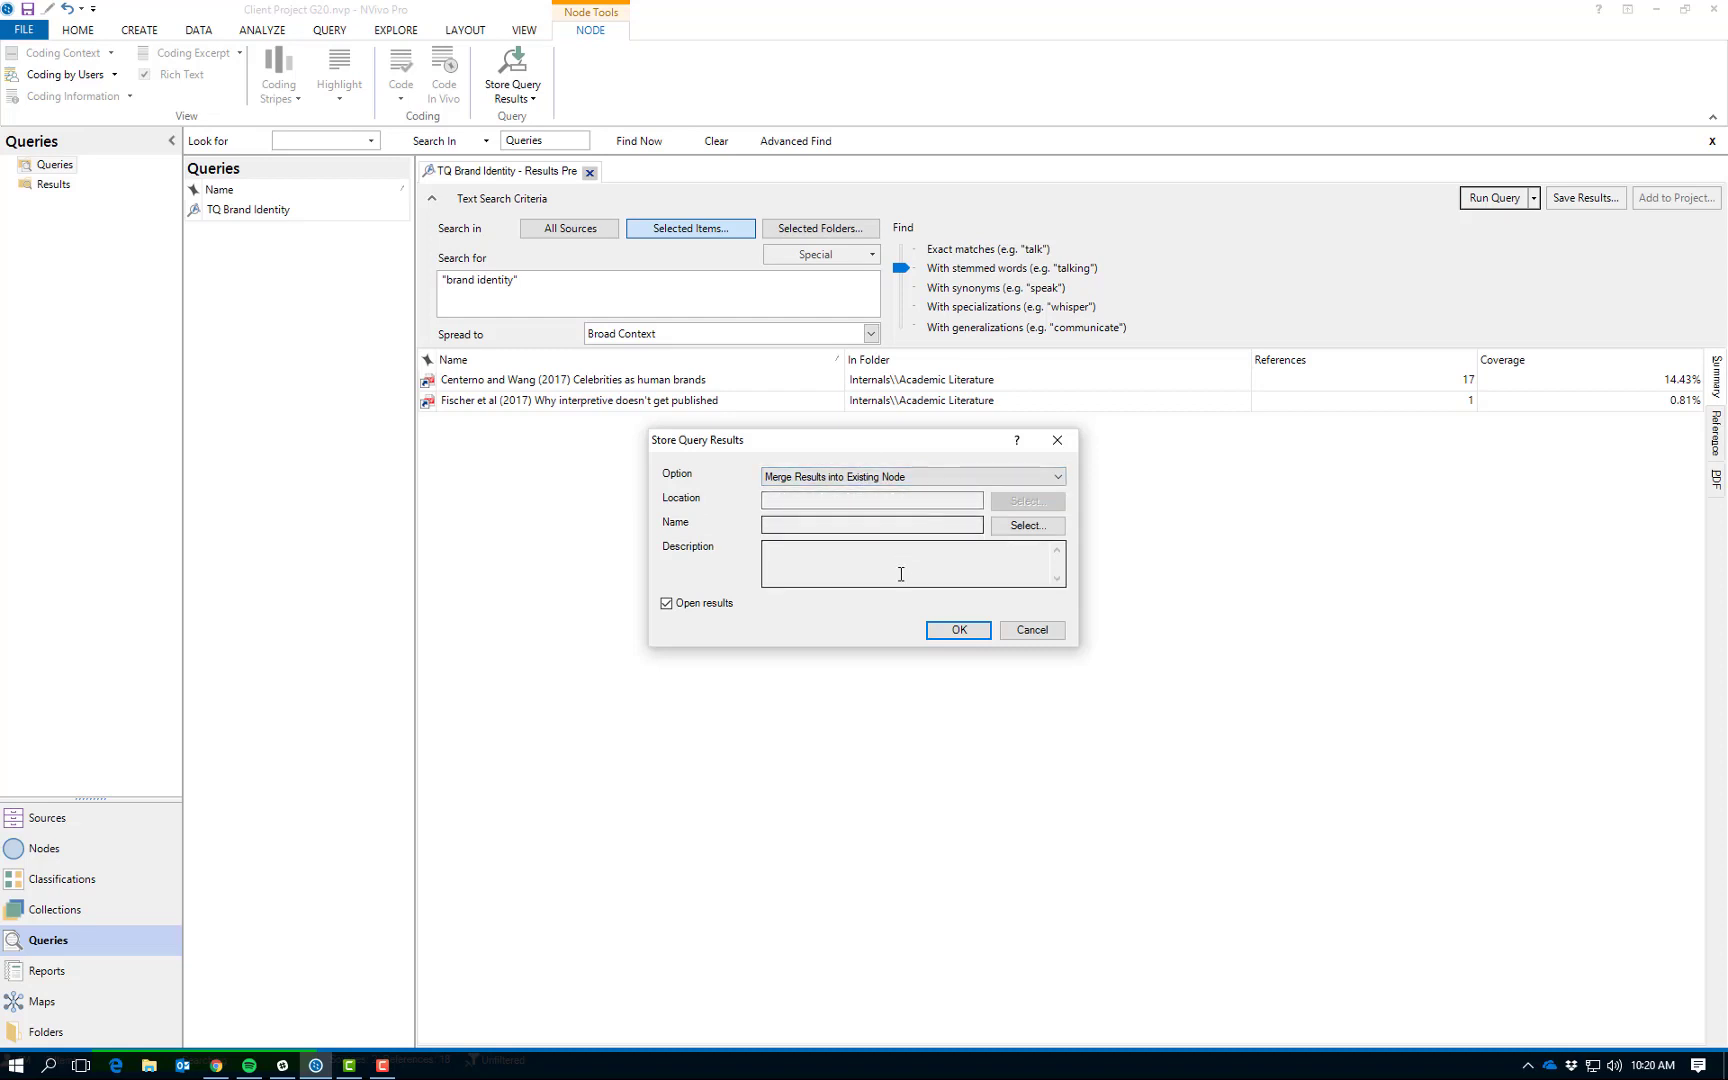
click(960, 631)
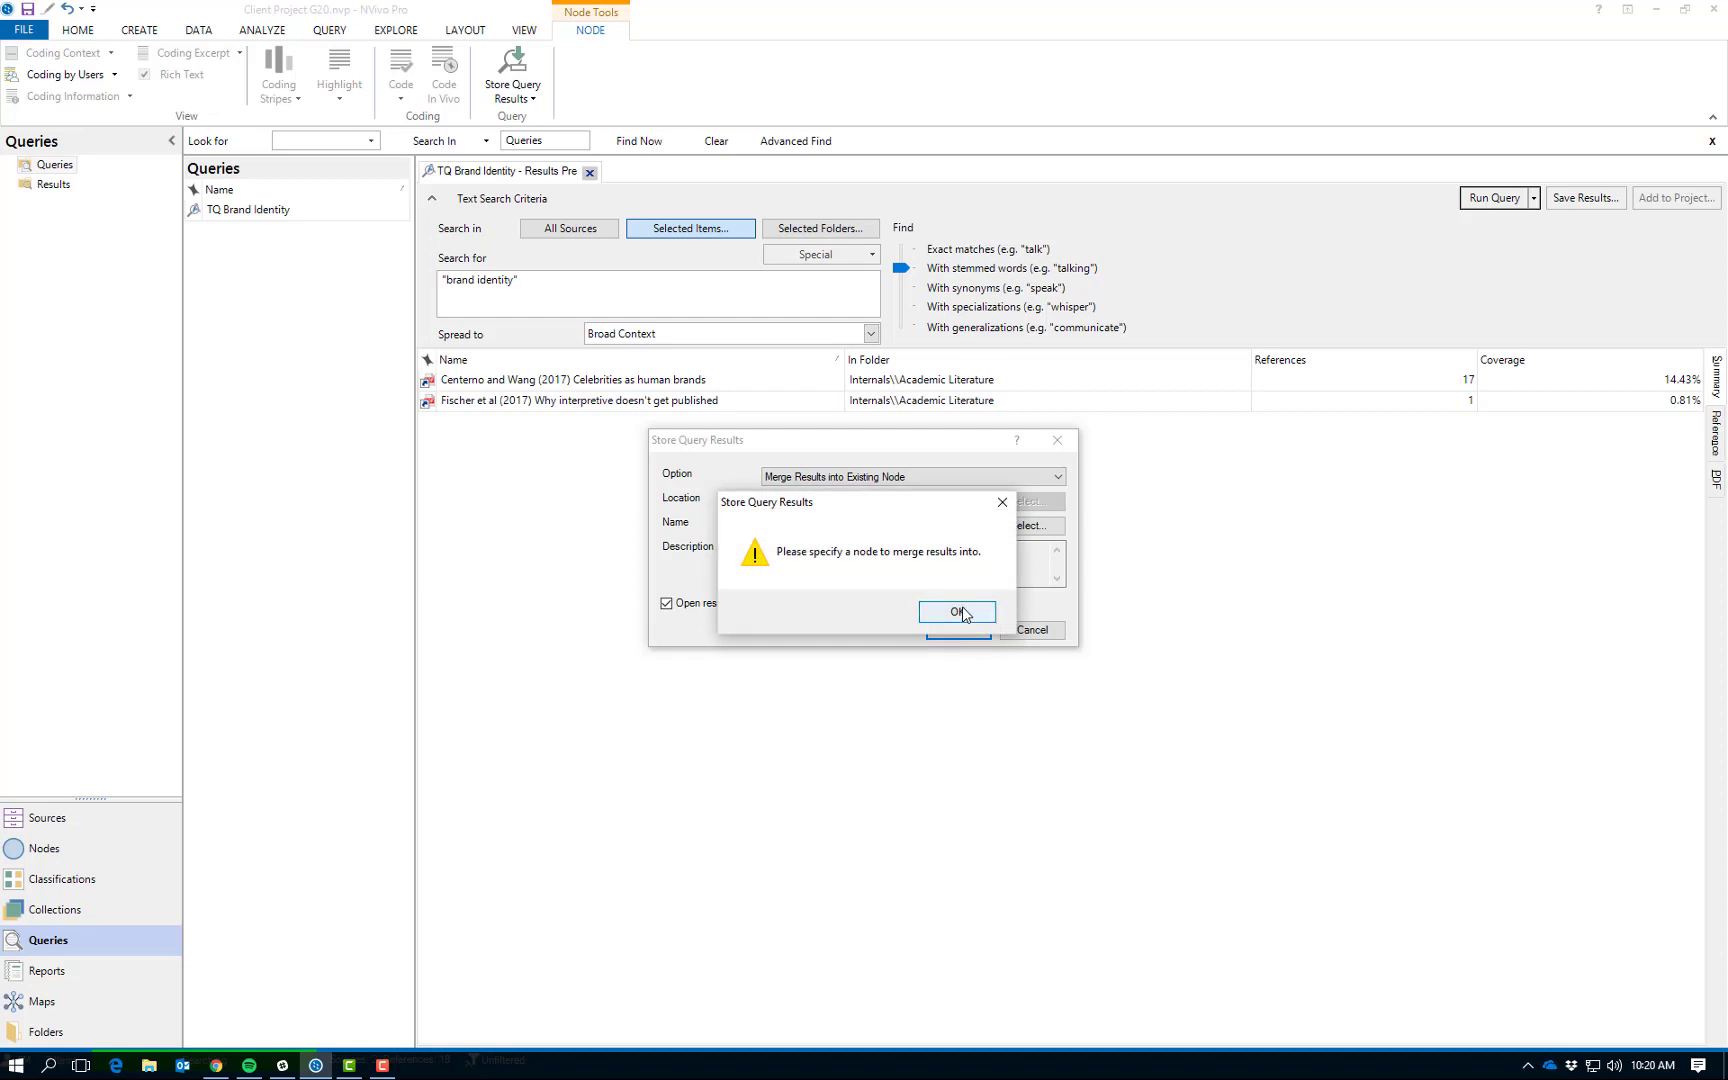
click(957, 612)
Choose the Brand identity node under Branding as the merge target and store the query results there.
click(1006, 527)
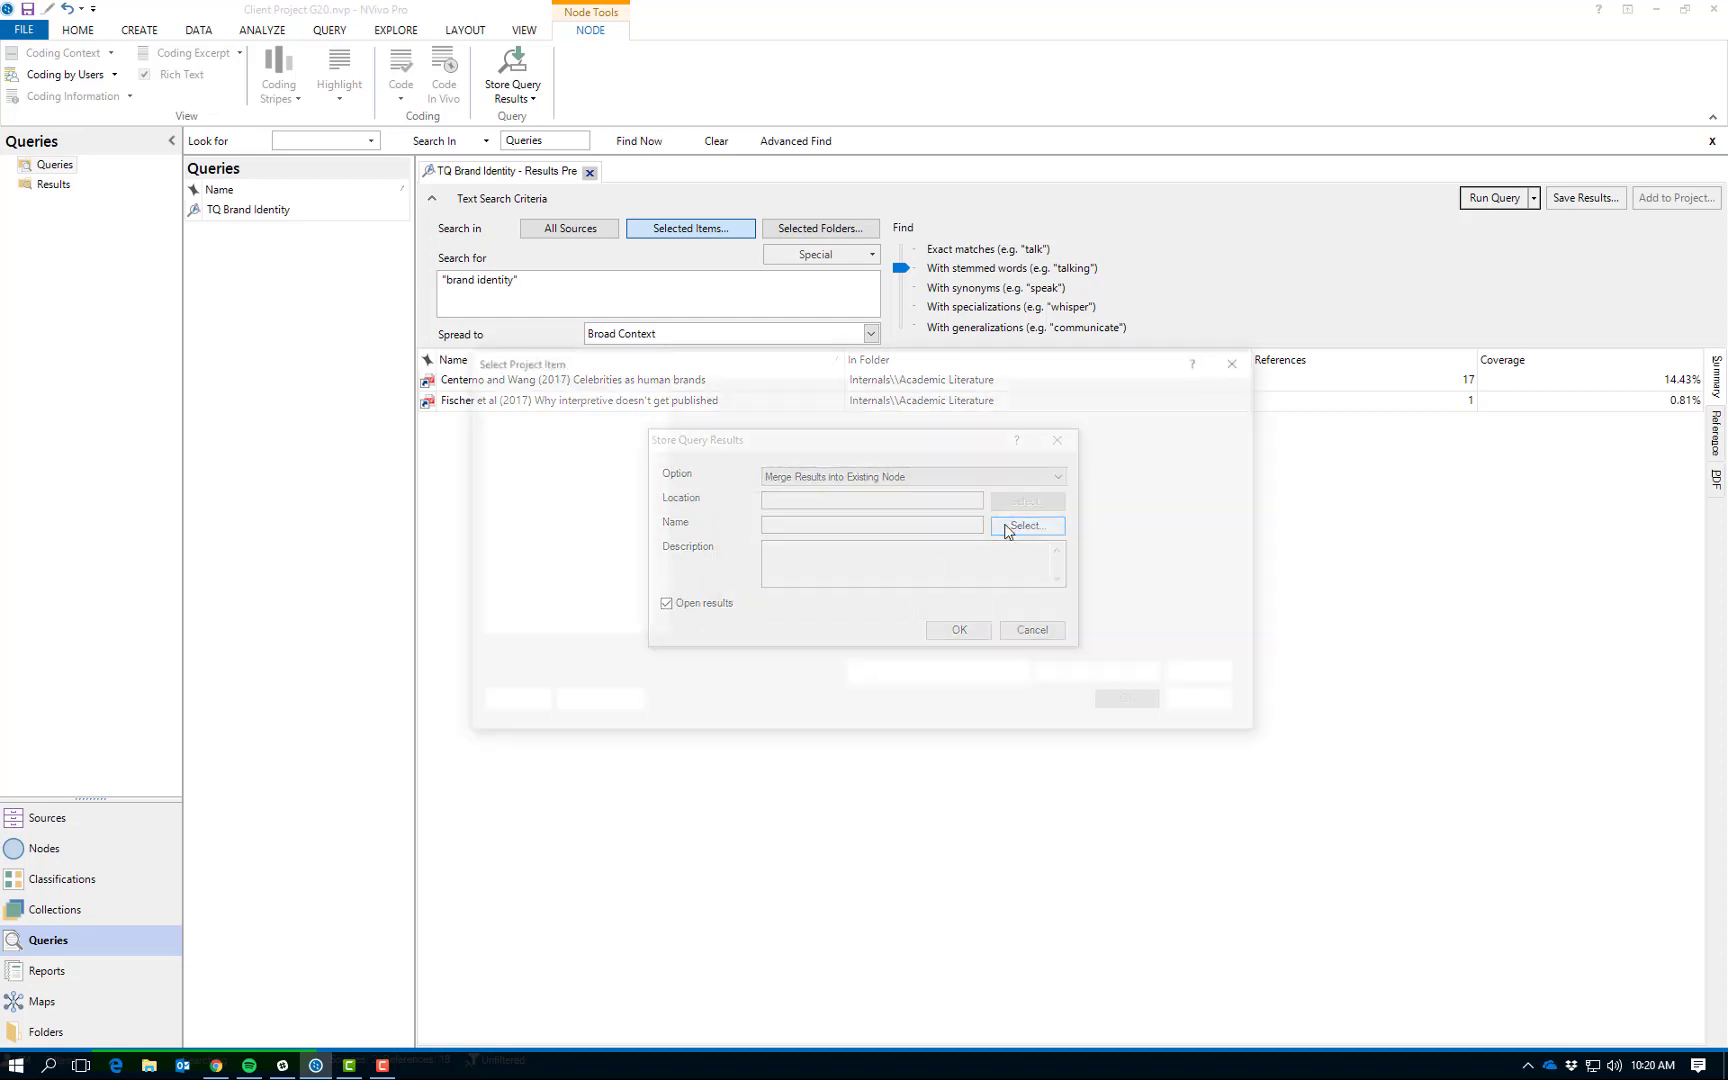
click(677, 414)
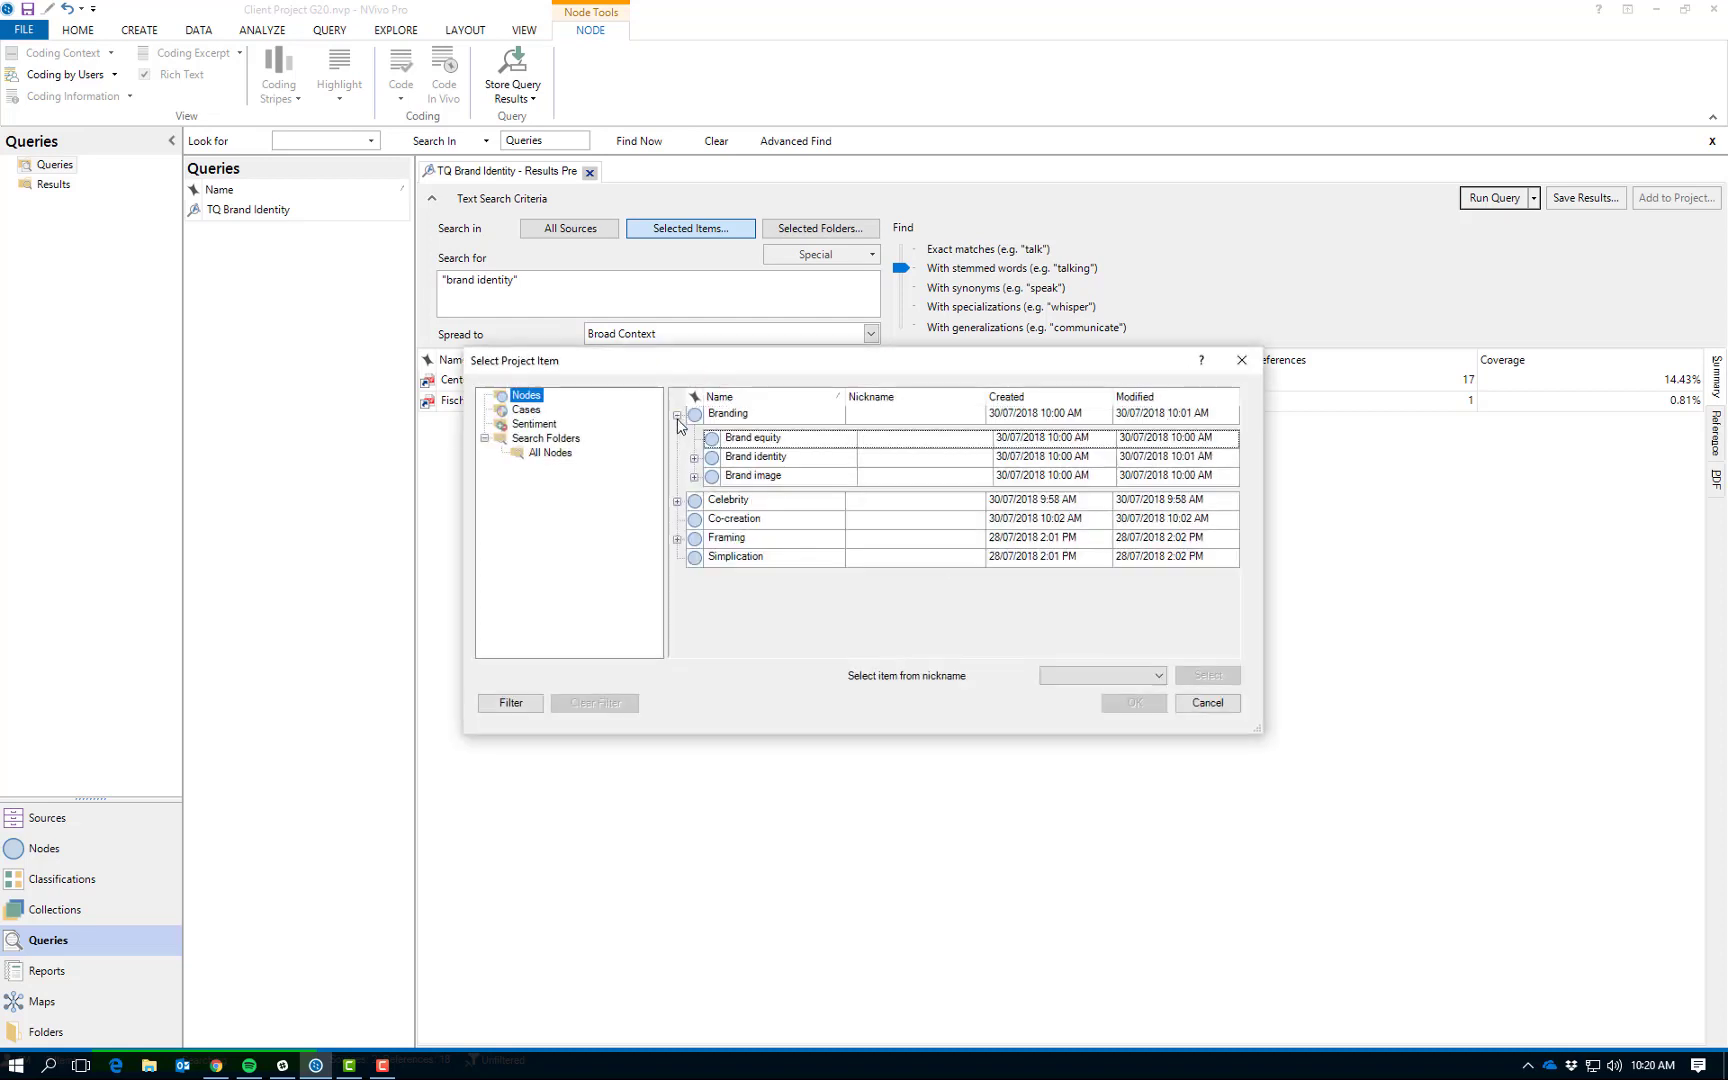
click(695, 458)
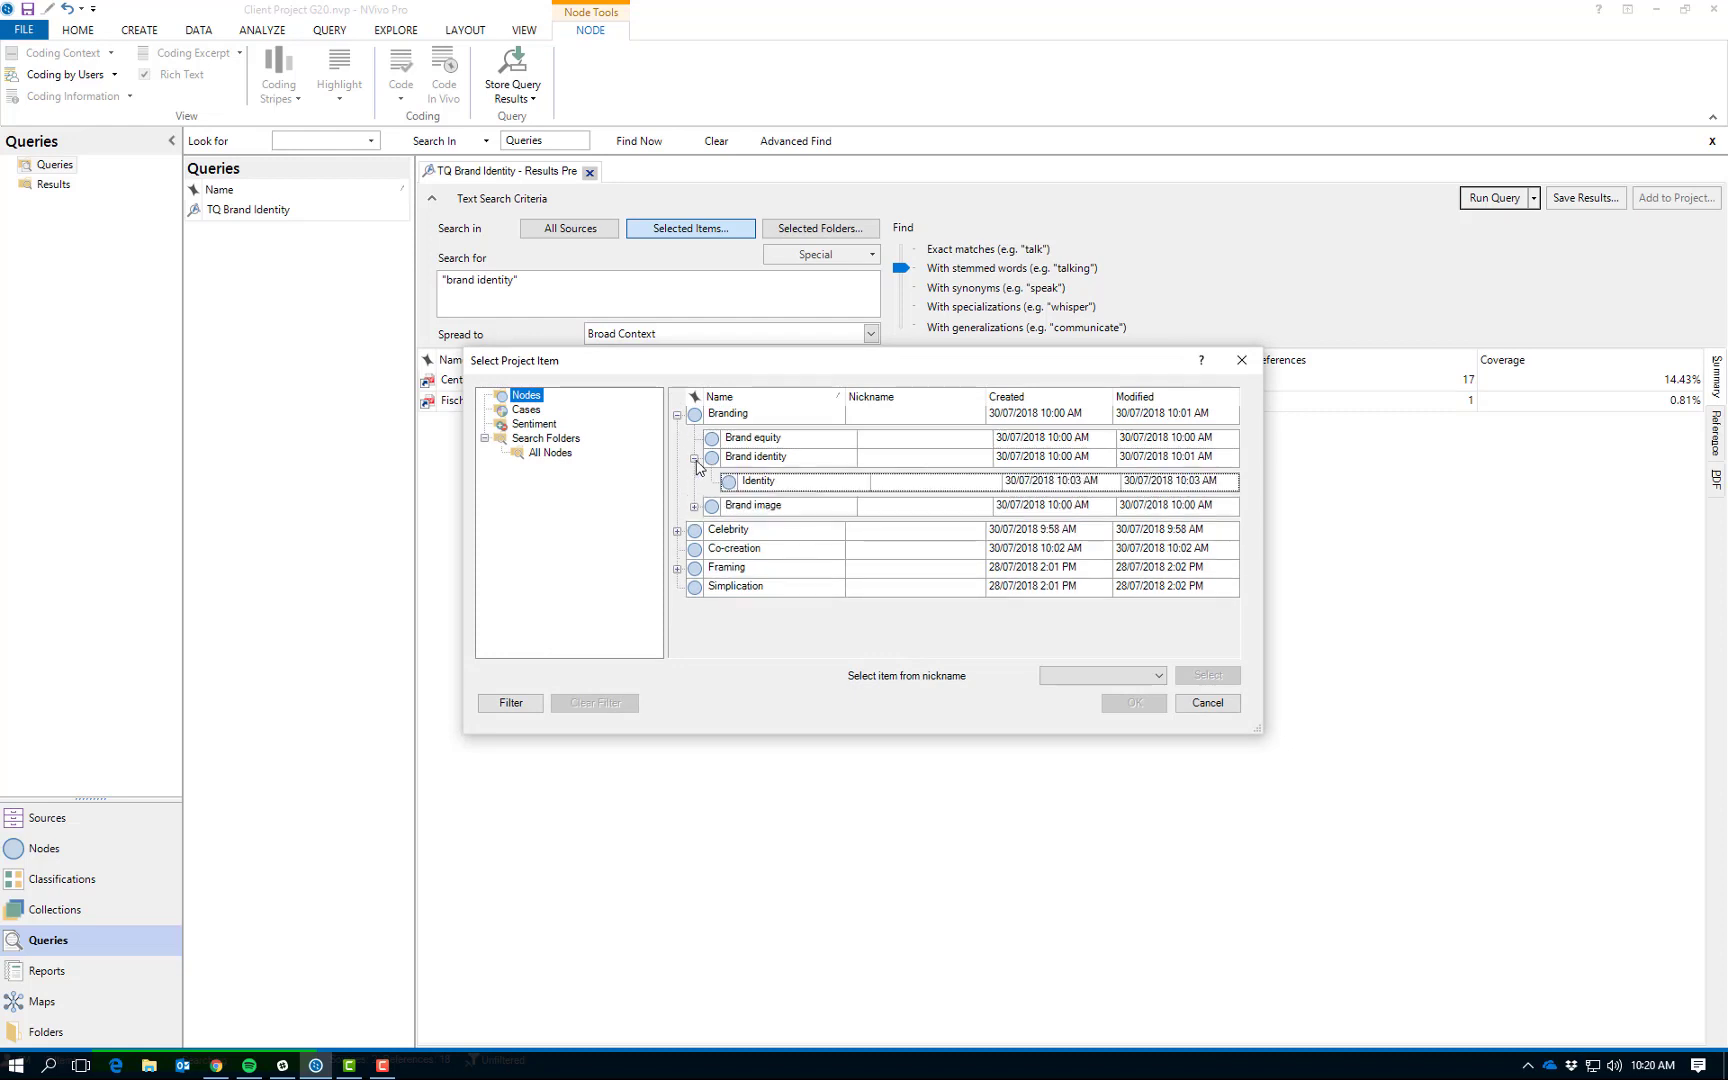
click(746, 459)
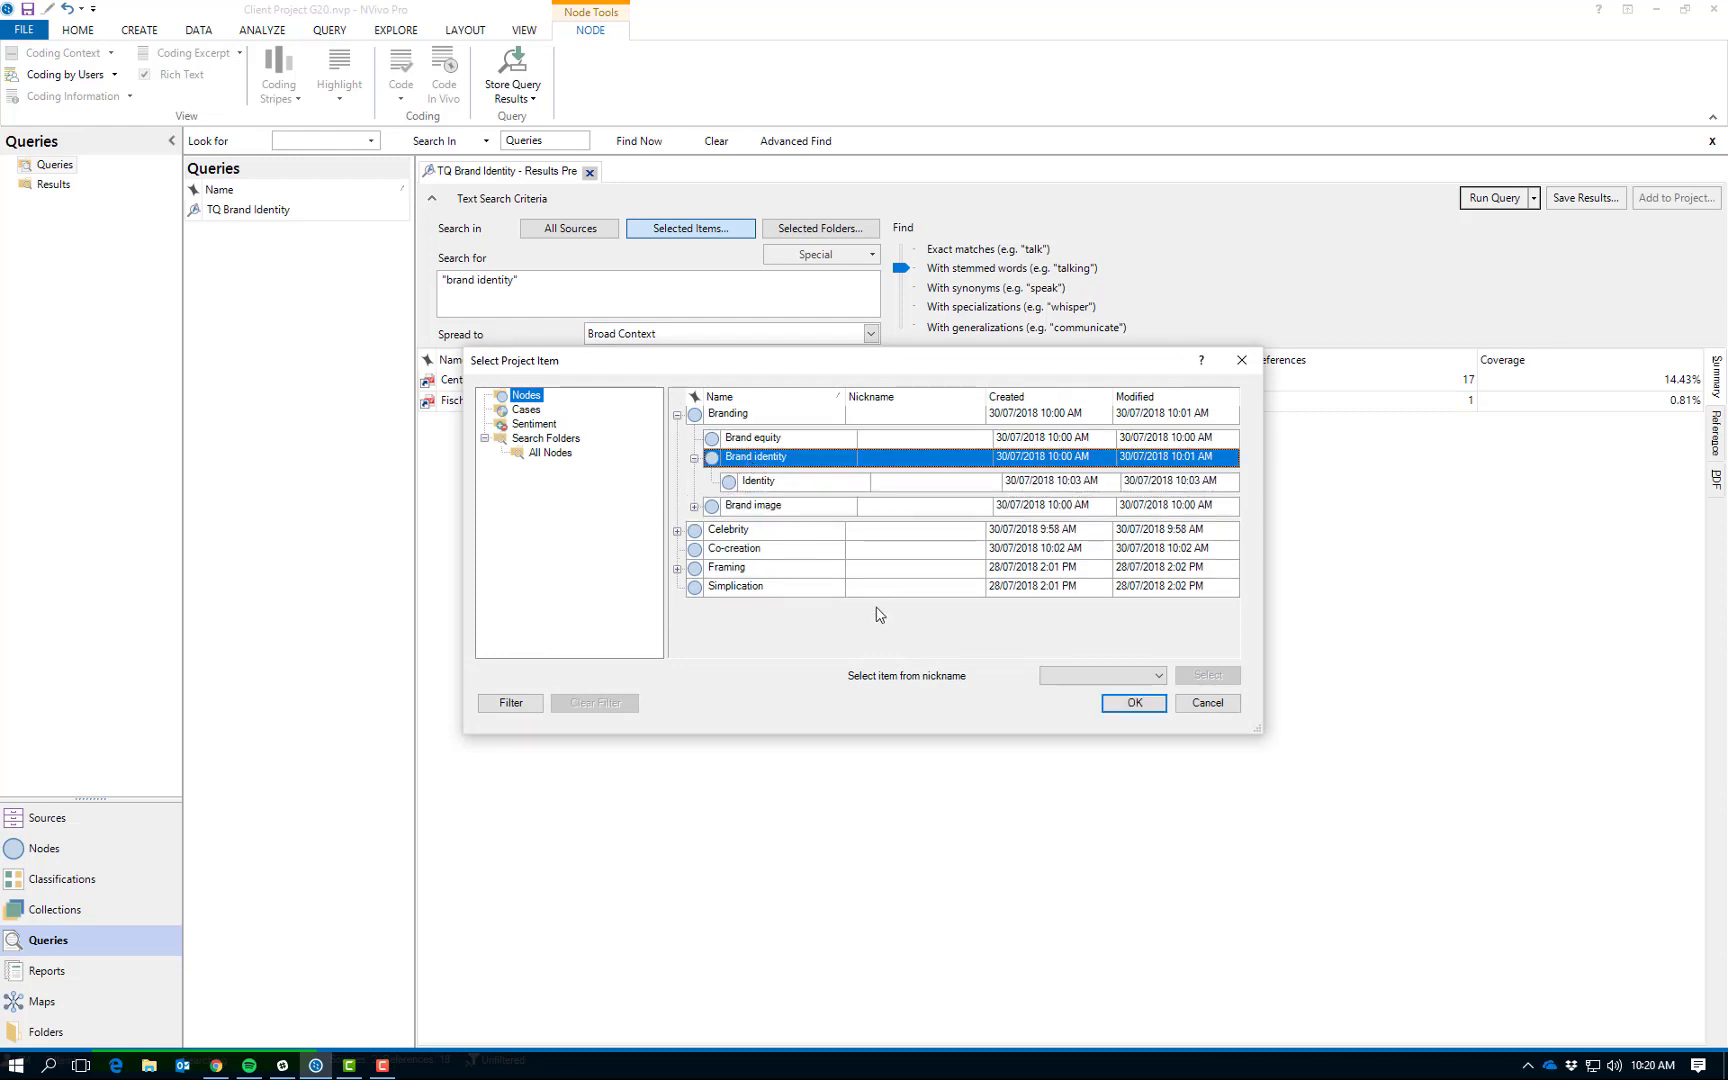
click(1135, 703)
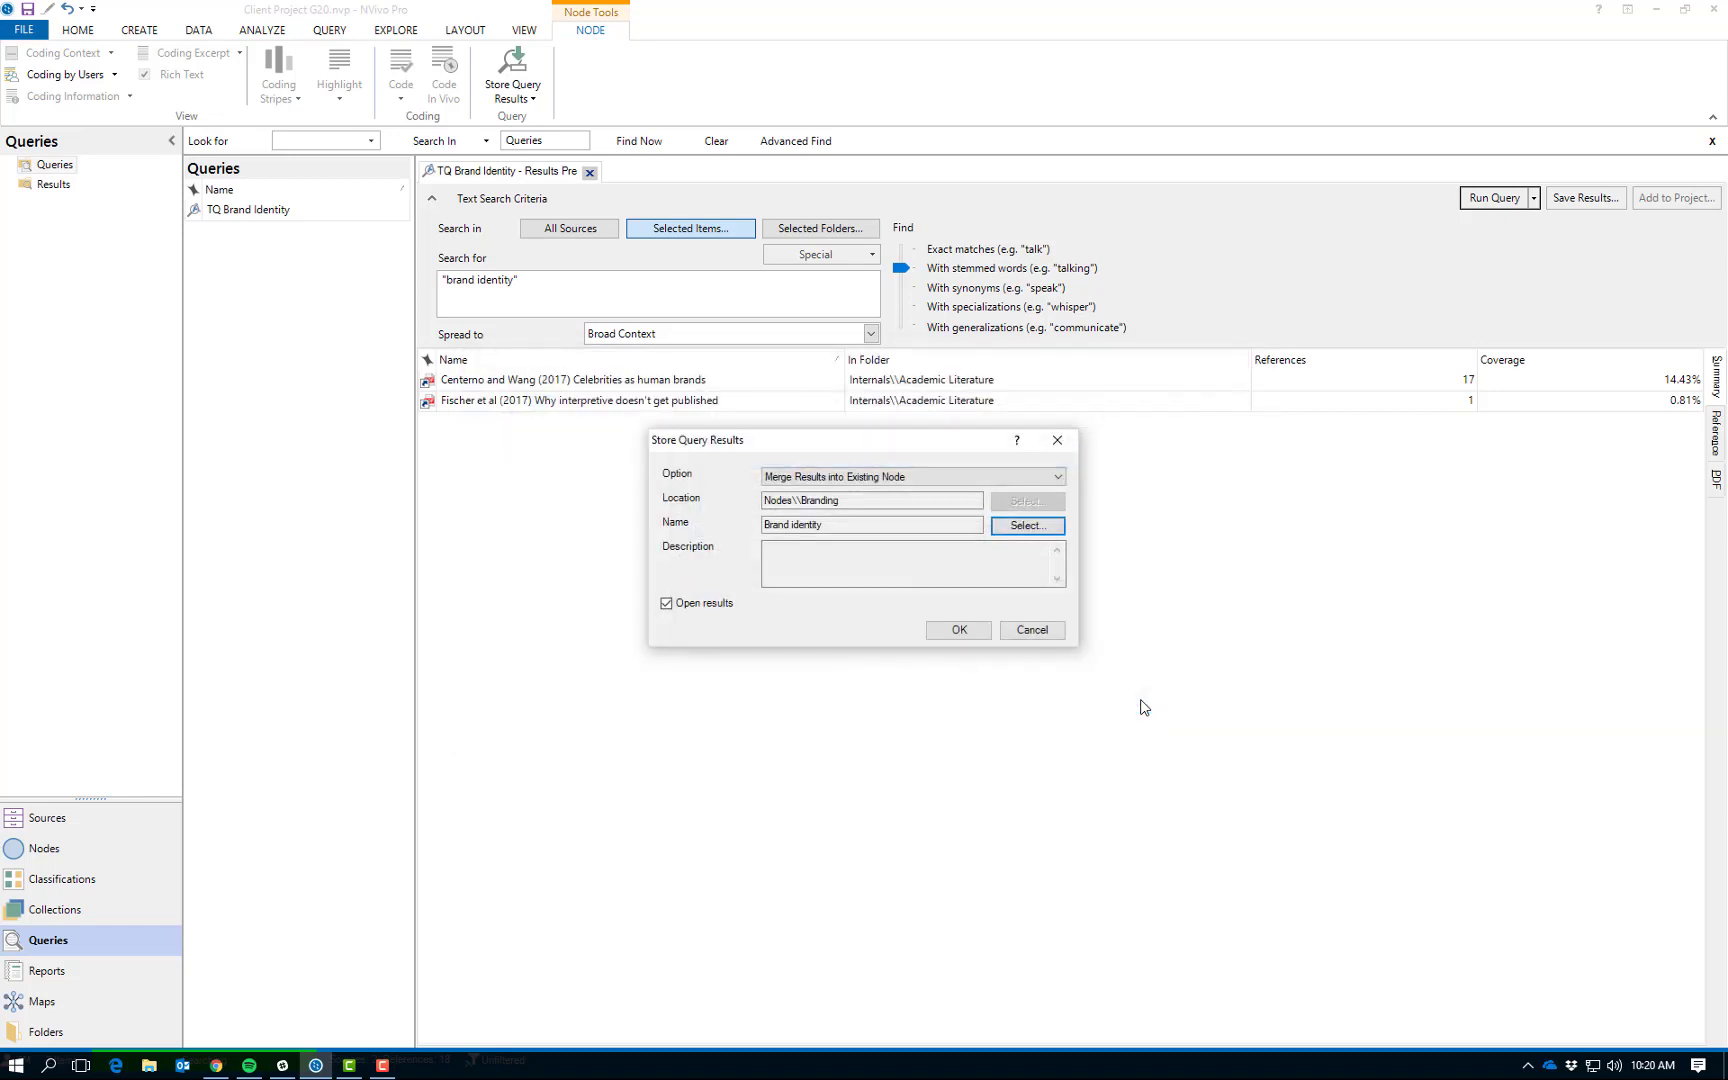
click(960, 630)
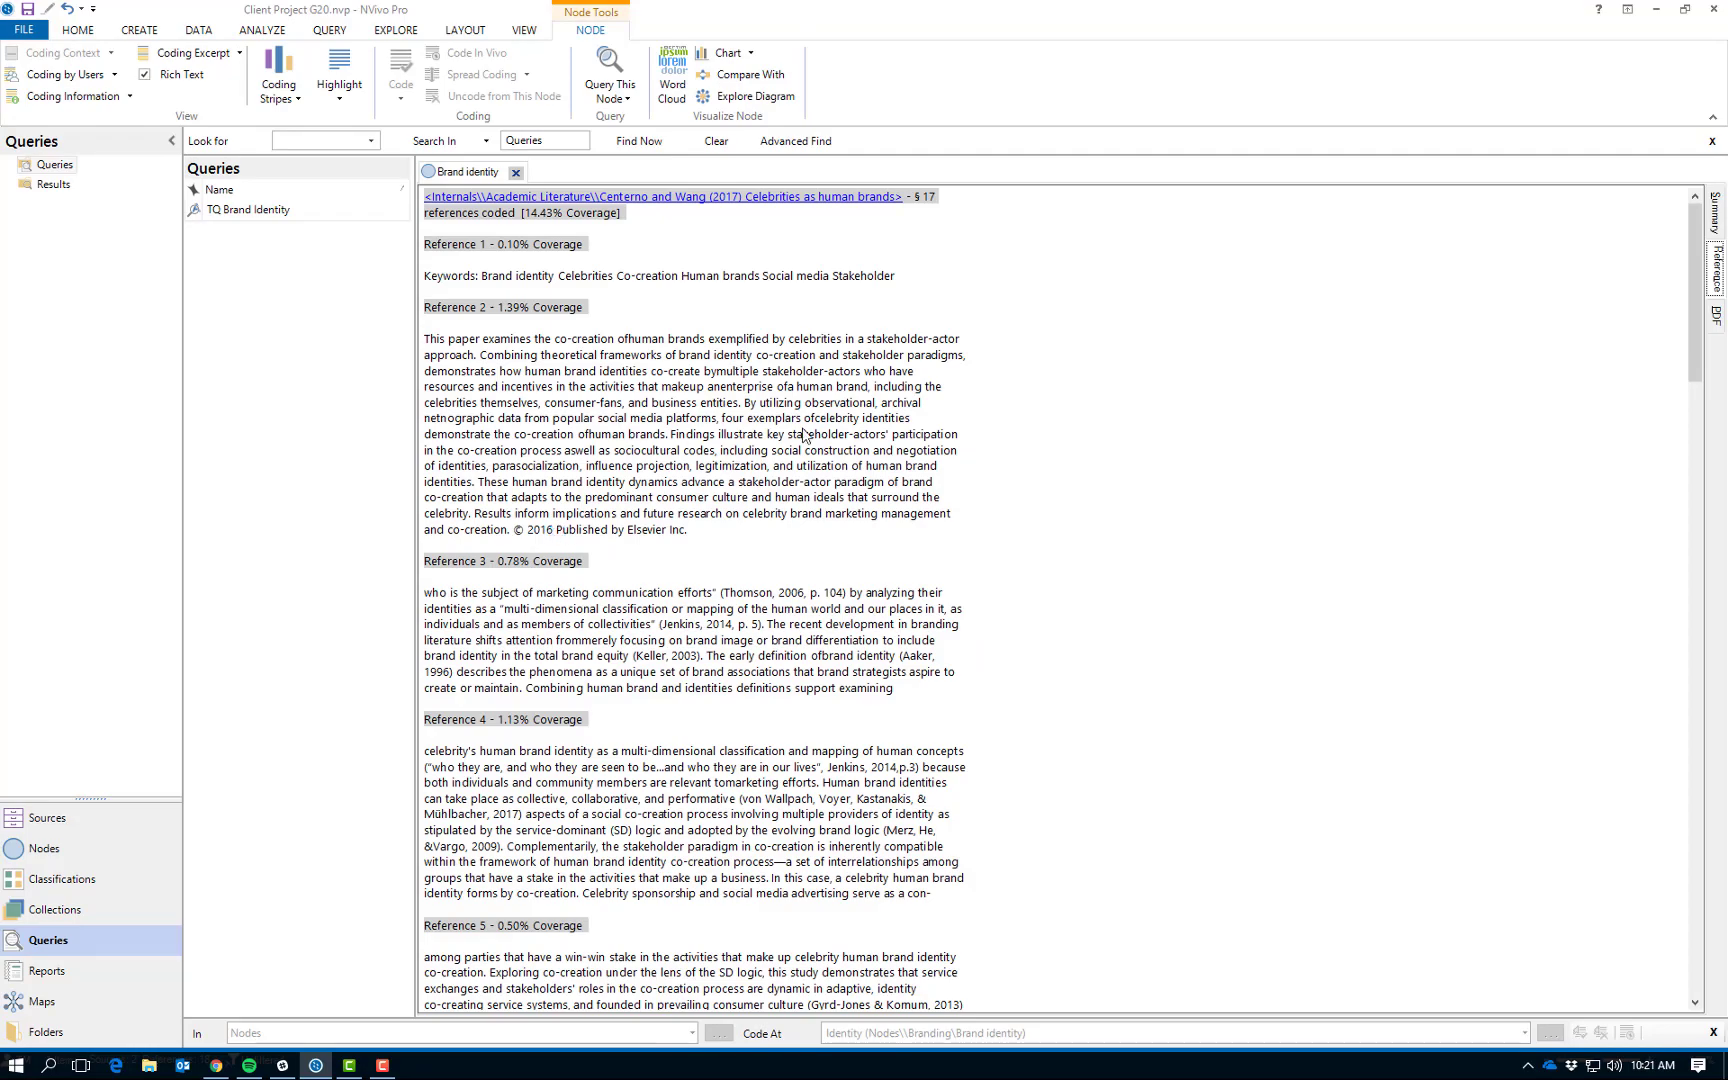
Look through the coded references in the Brand identity node to review the merged passages.
scroll(803, 435, down, 20)
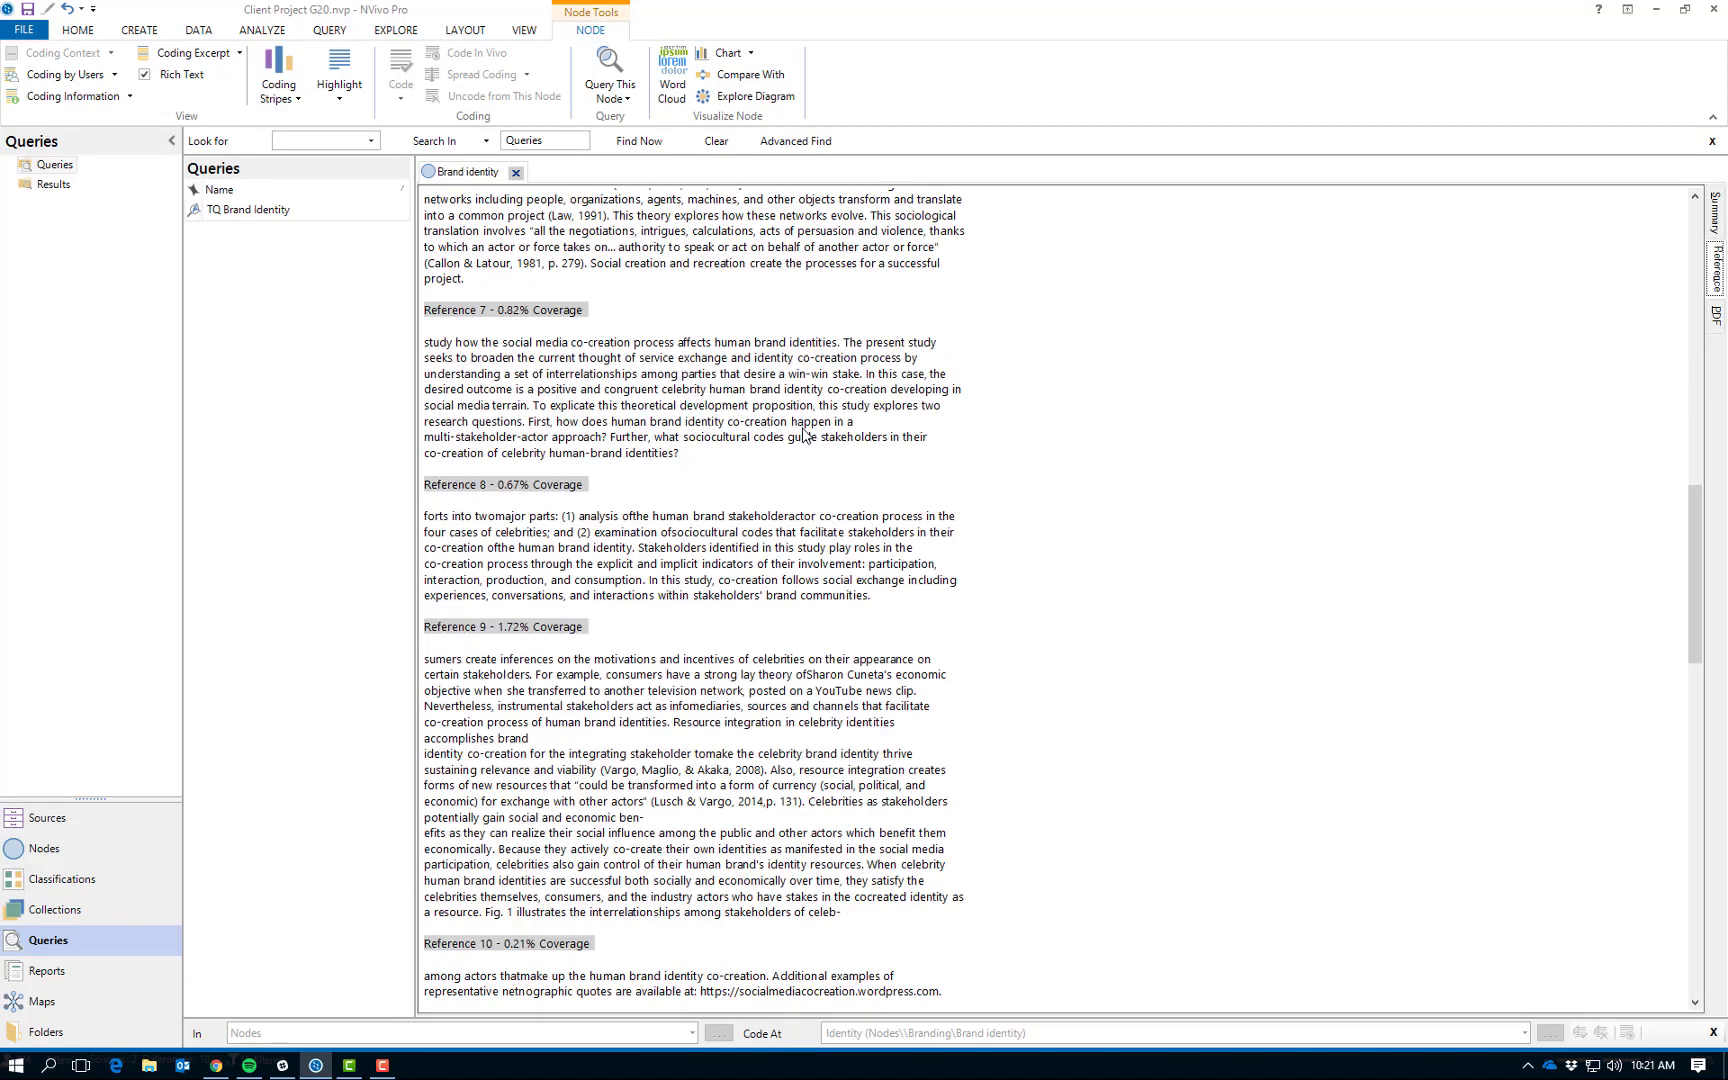
scroll(803, 435, down, 20)
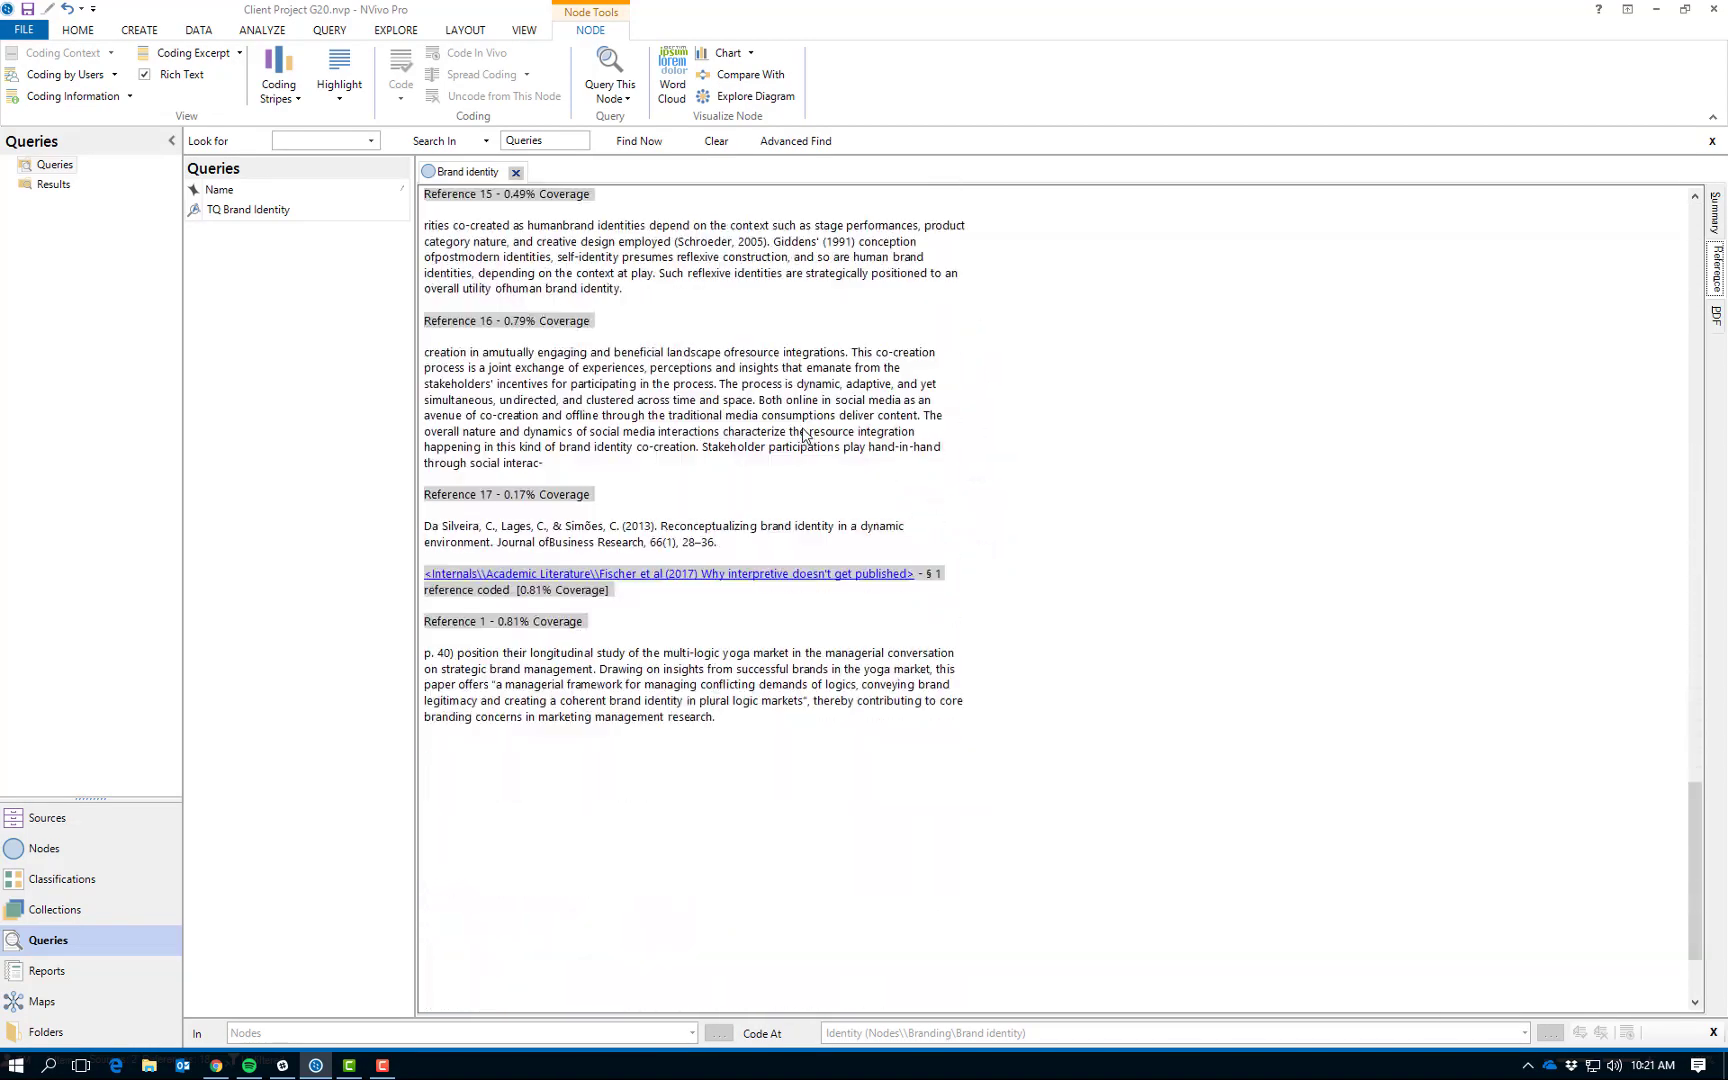
scroll(803, 435, up, 20)
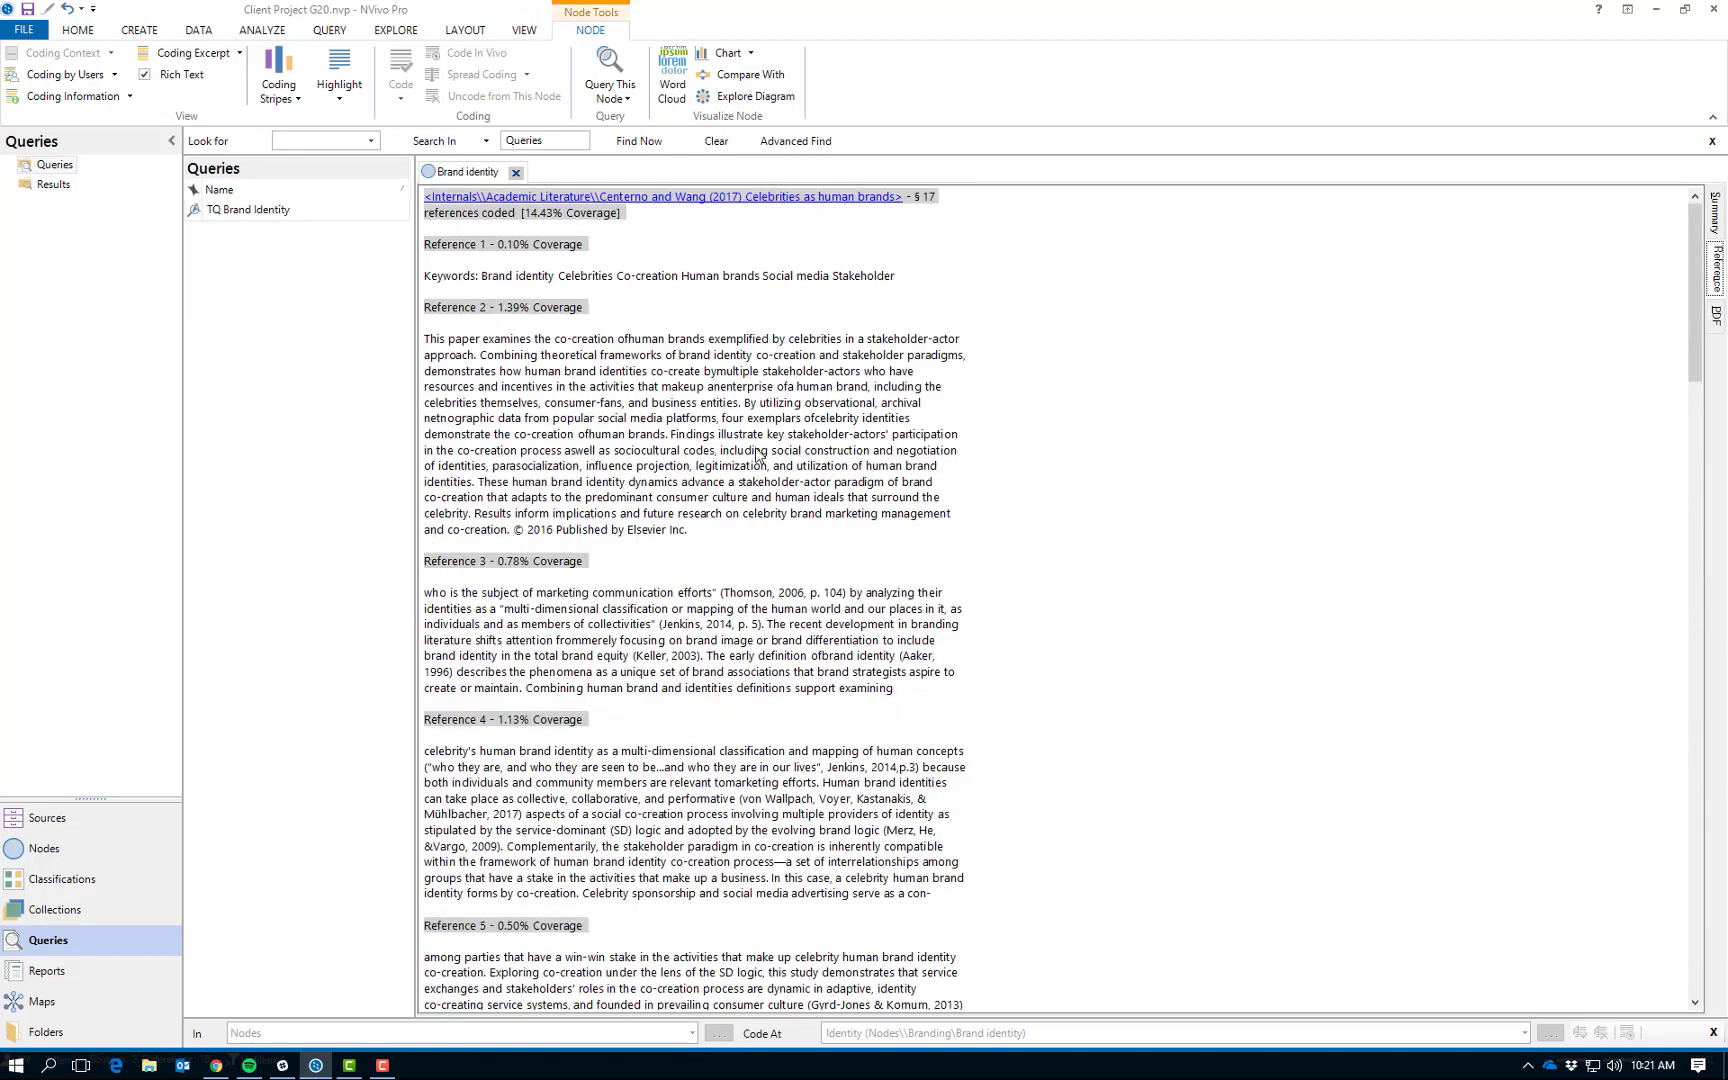
scroll(756, 453, down, 1)
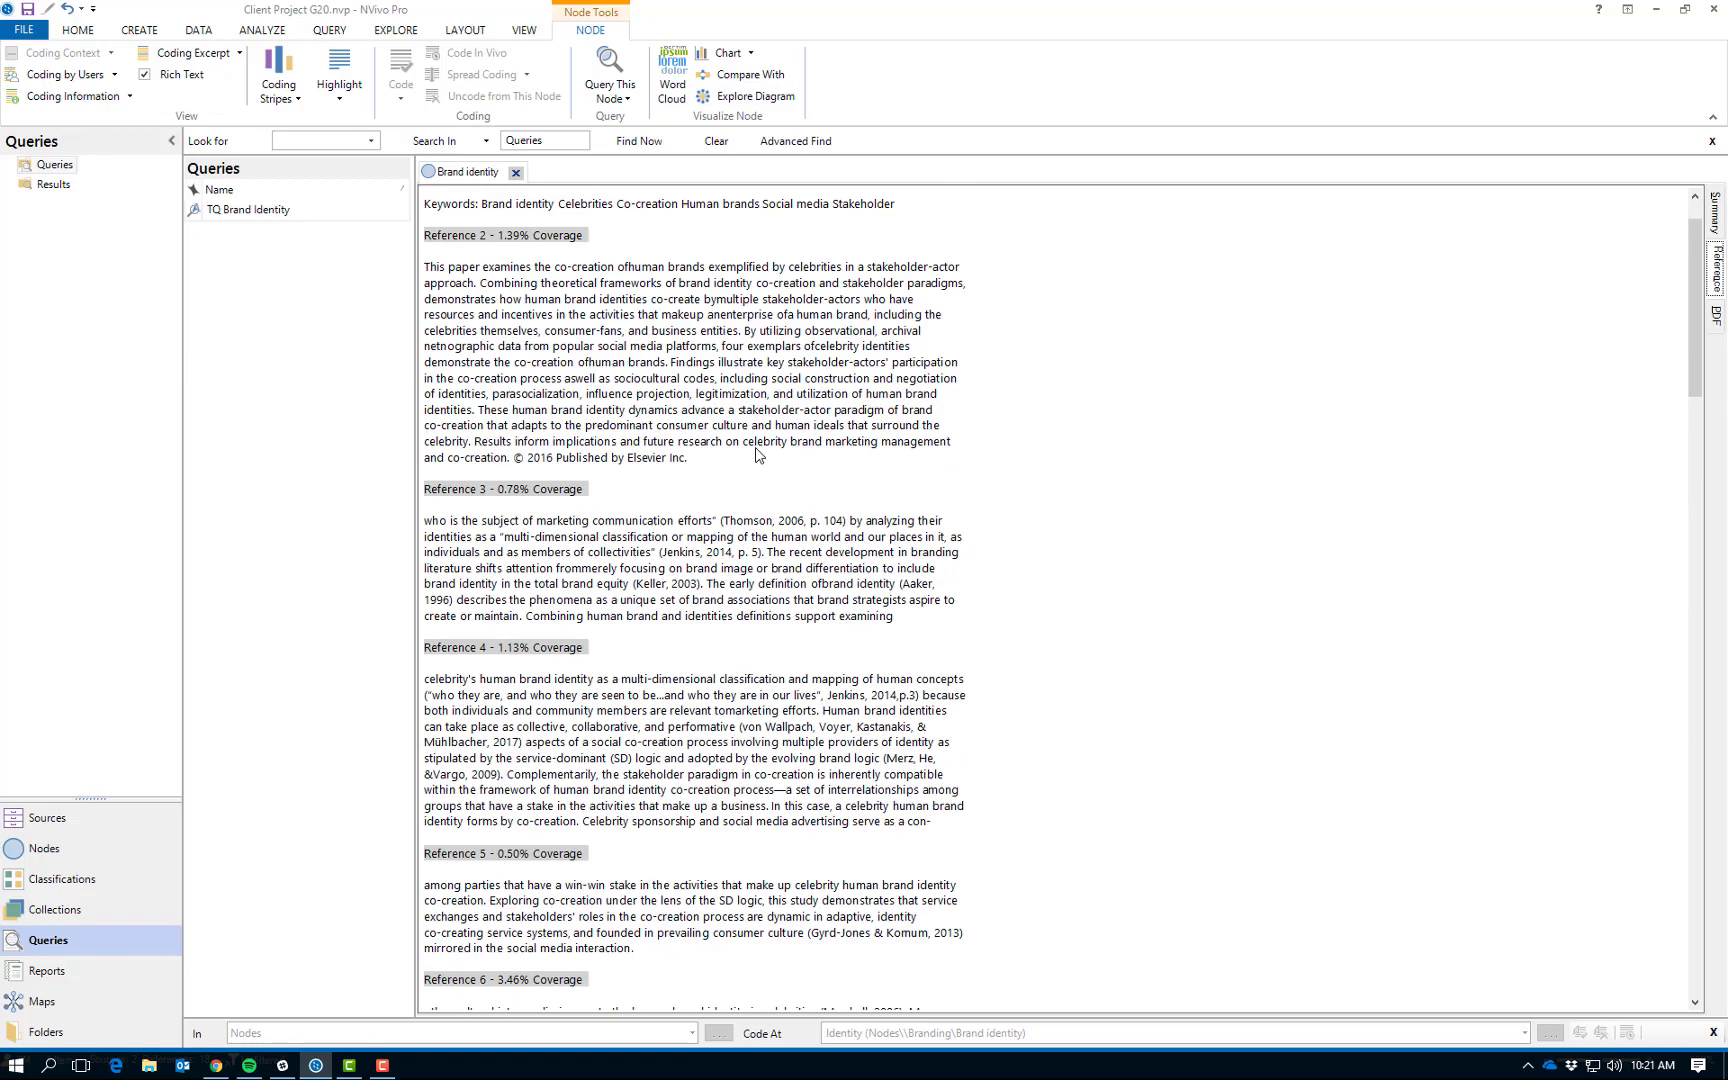
scroll(756, 453, up, 1)
scroll(756, 453, down, 15)
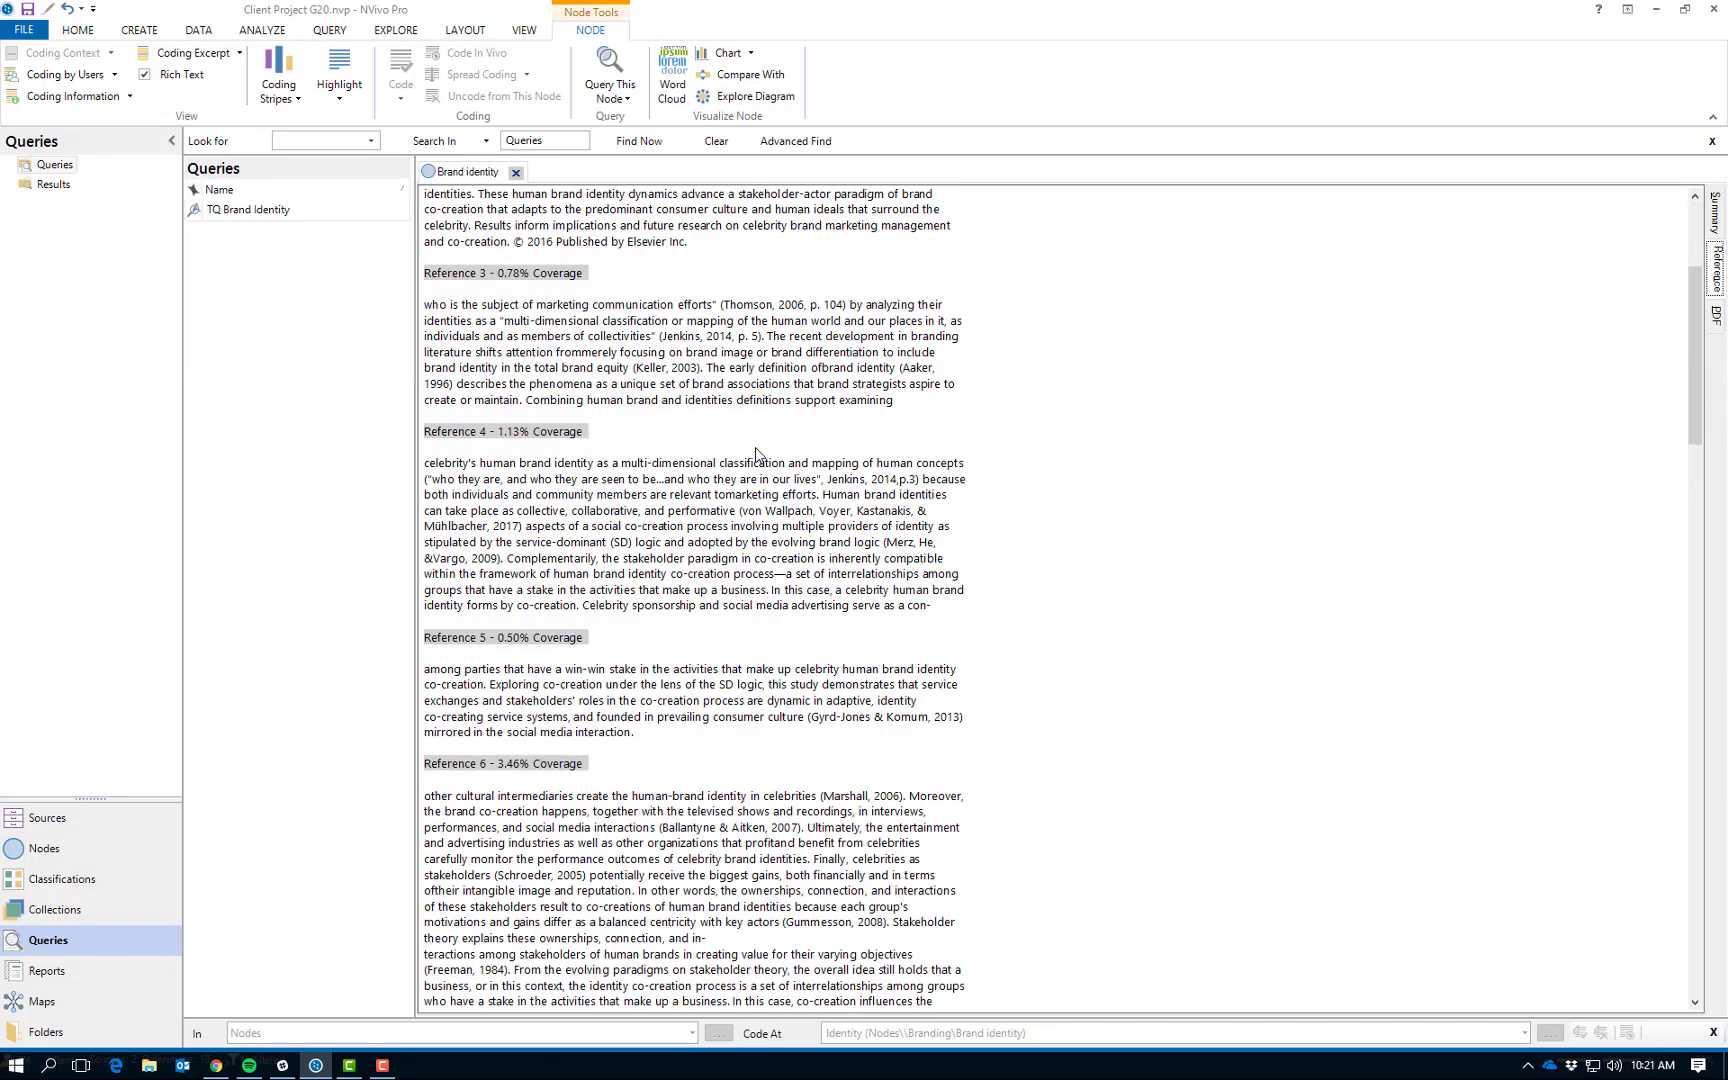
scroll(756, 455, down, 15)
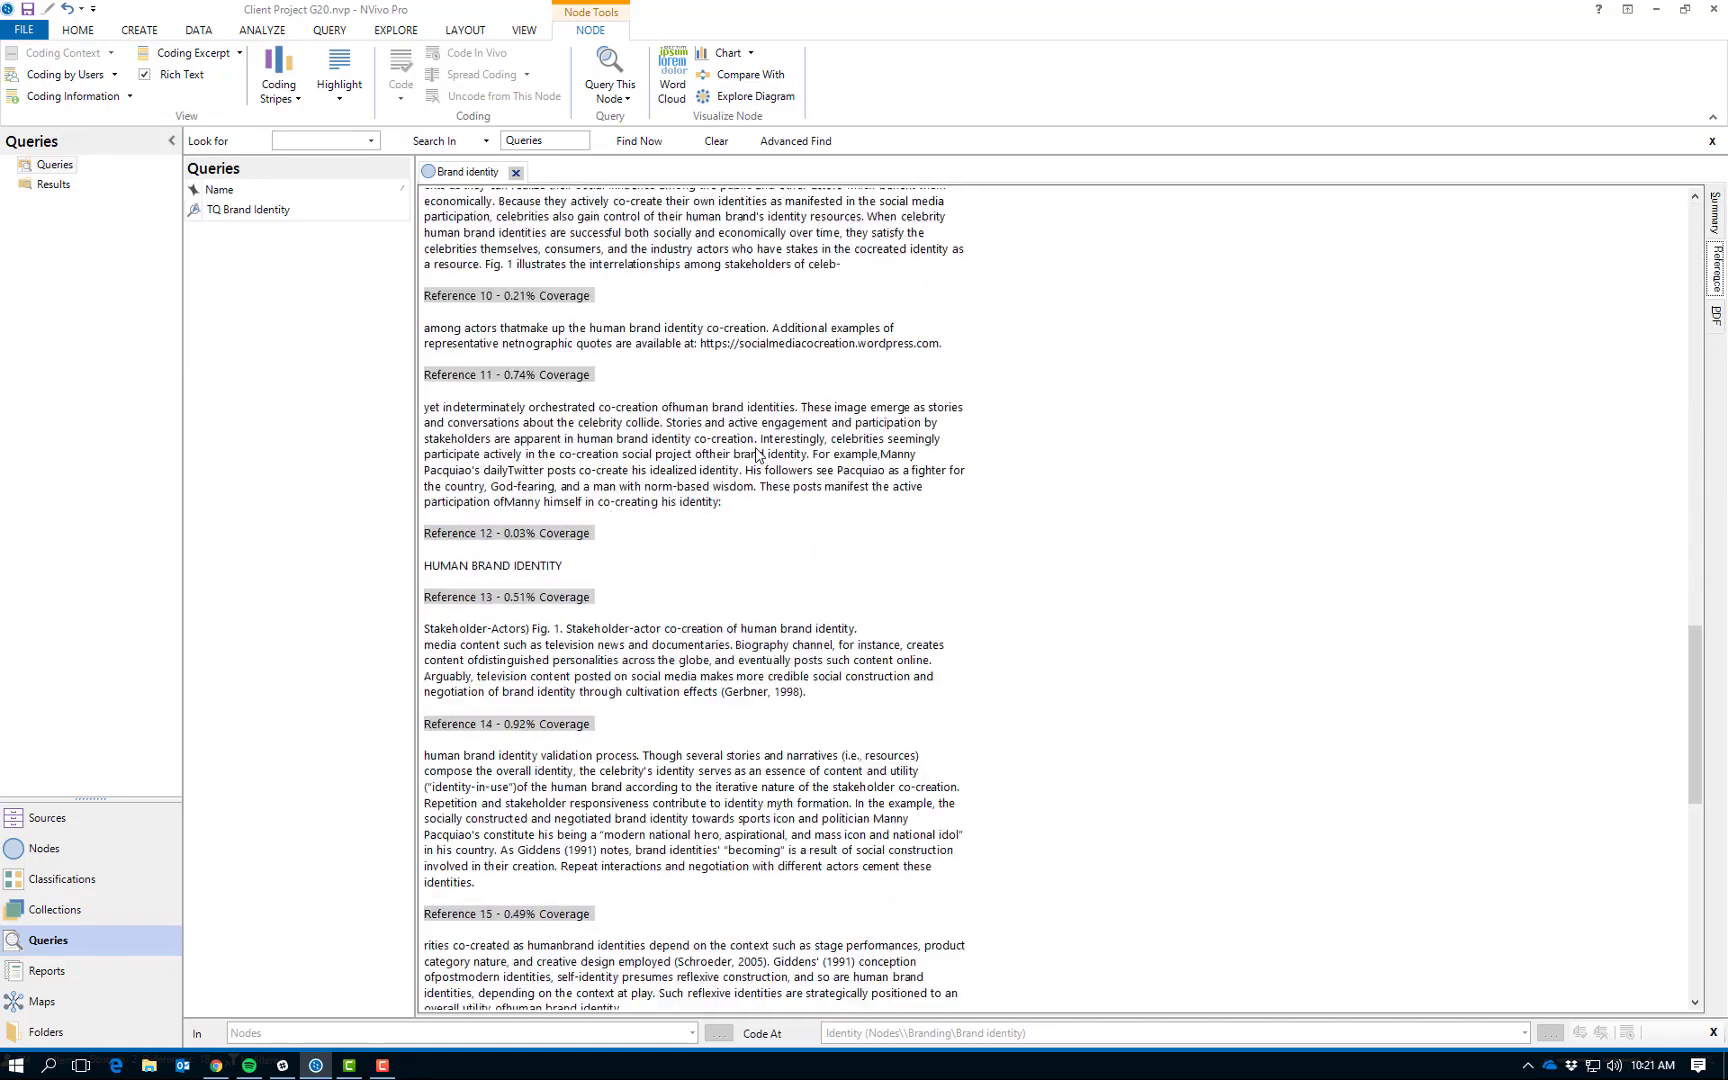
scroll(758, 455, up, 5)
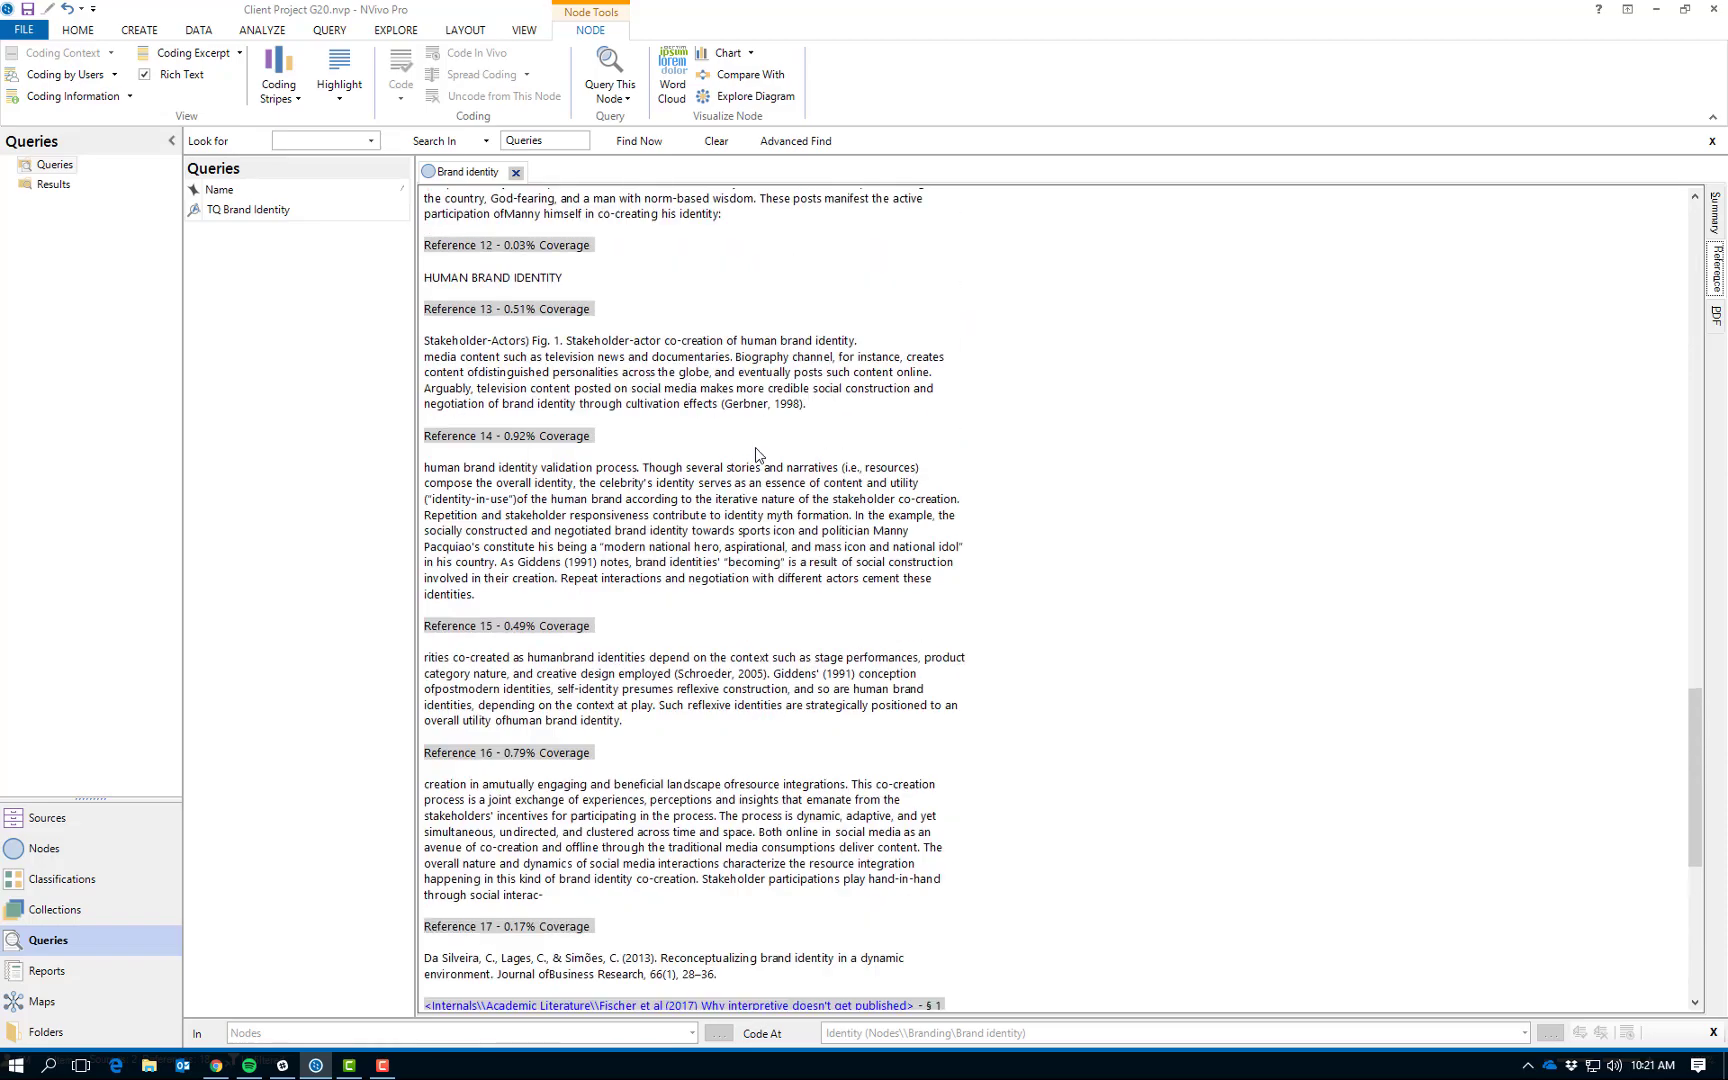
Examine the Brand identity node's coded passages from both Academic Literature sources, from the first reference in Celebrities as human brands through the last source's reference.
scroll(758, 455, down, 8)
scroll(758, 455, up, 5)
scroll(757, 455, up, 20)
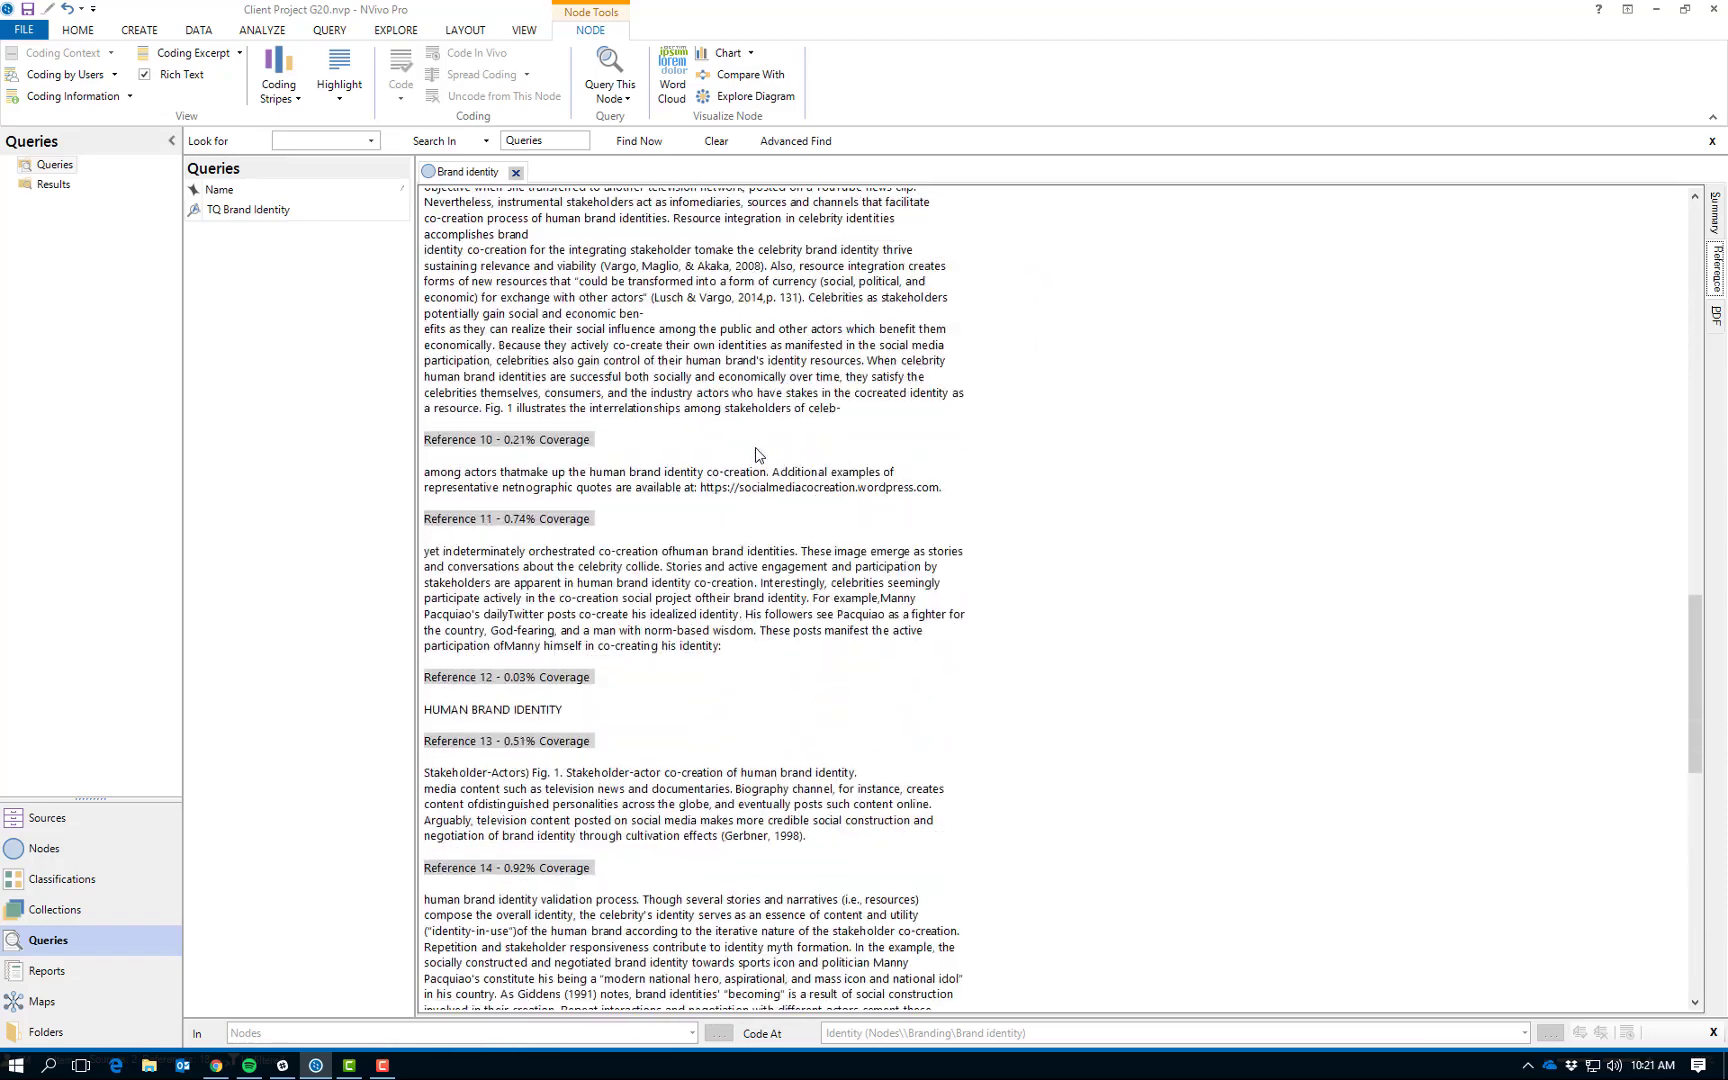
scroll(756, 455, up, 6)
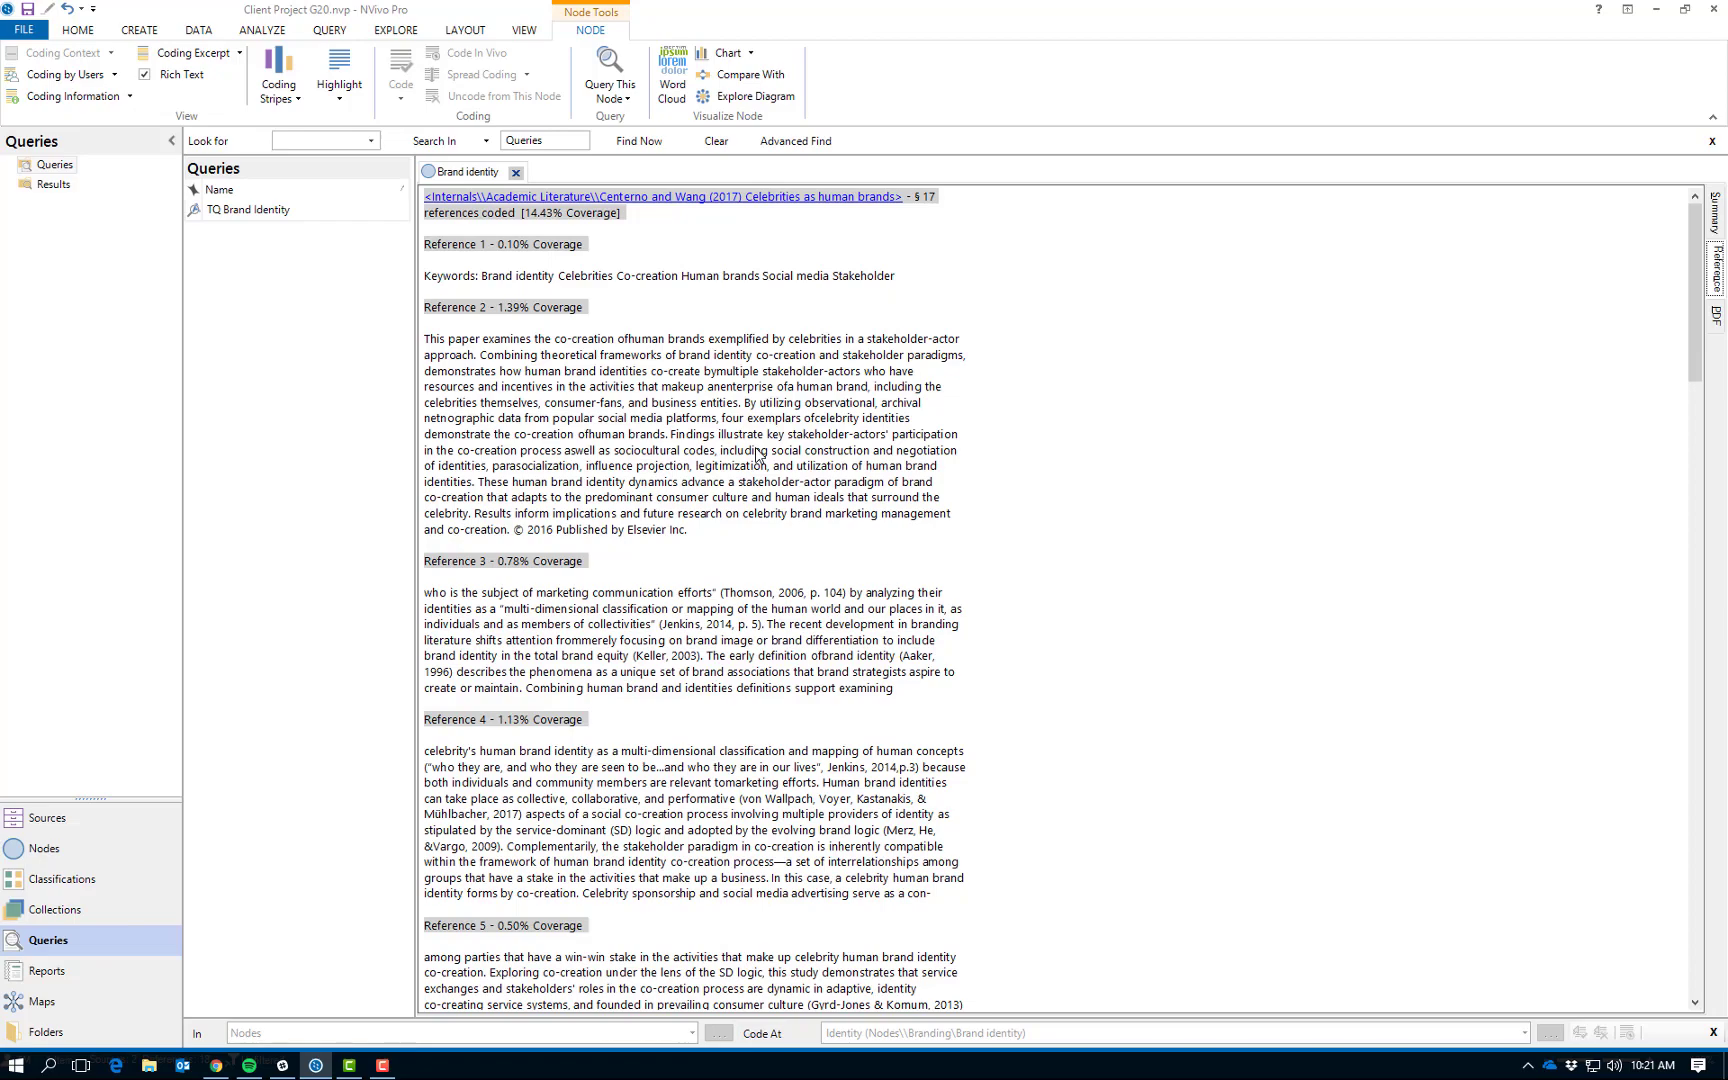
scroll(757, 455, down, 18)
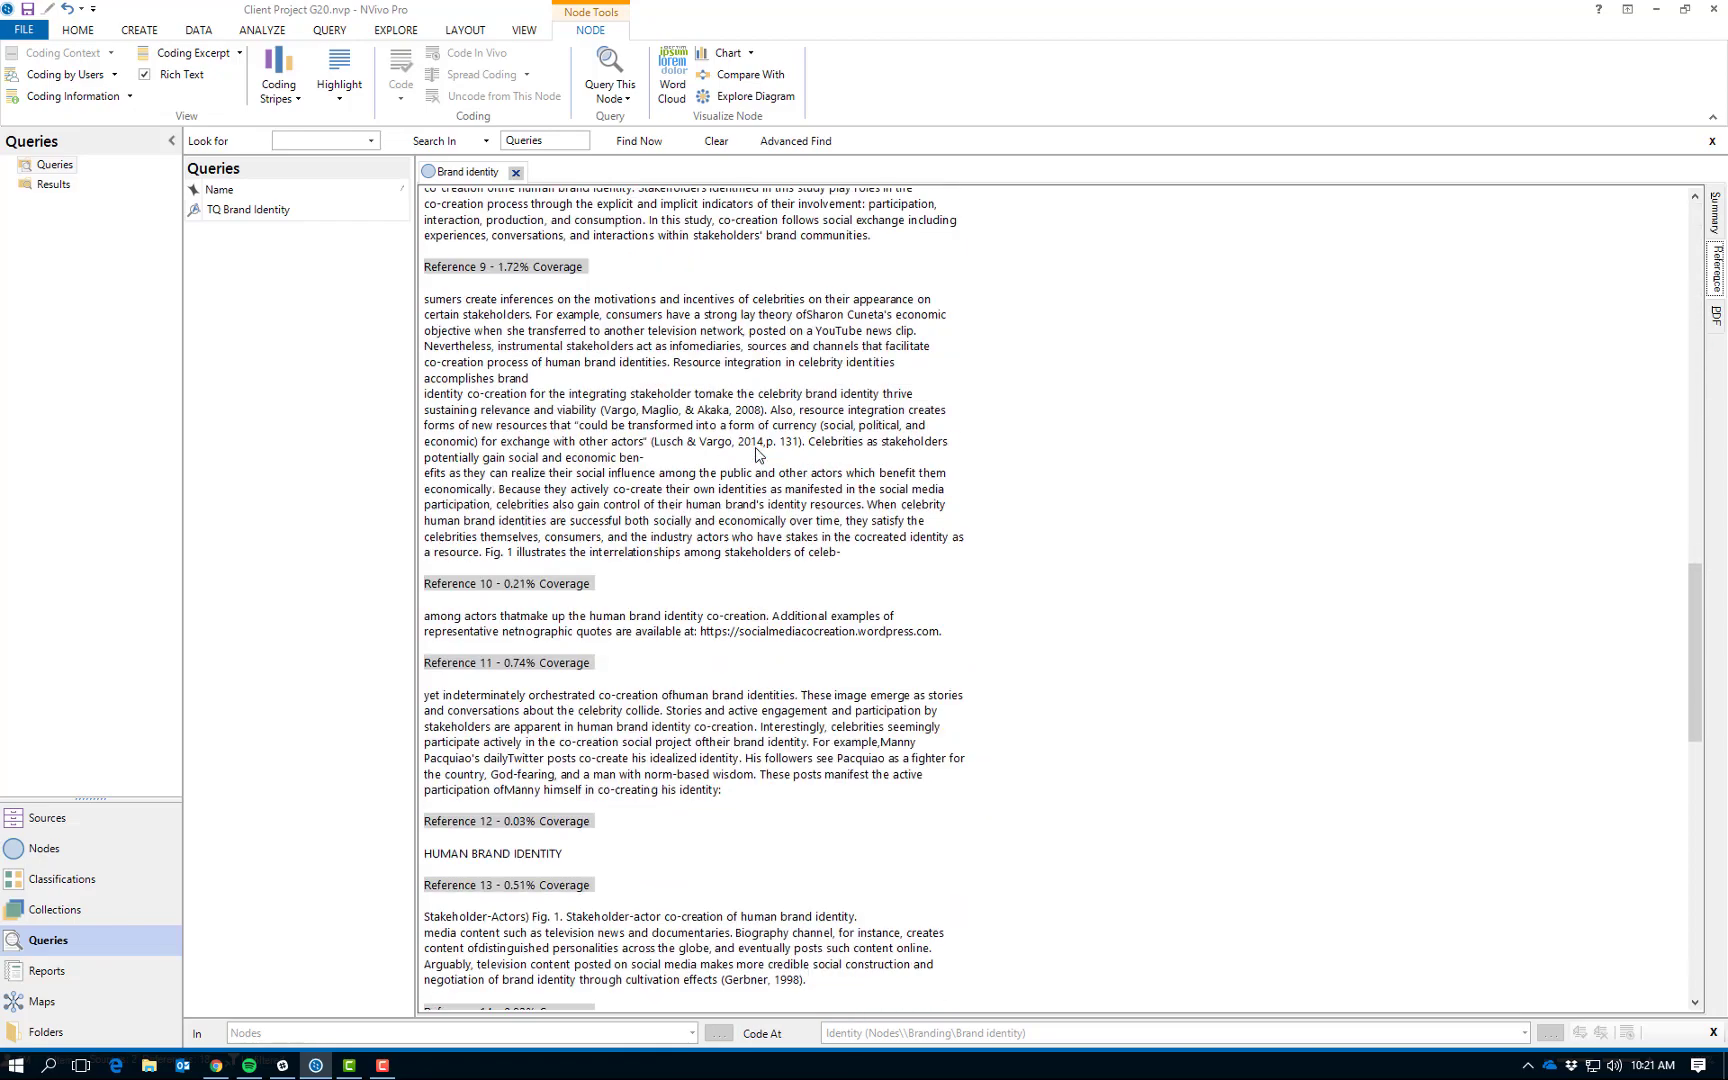
scroll(755, 455, down, 15)
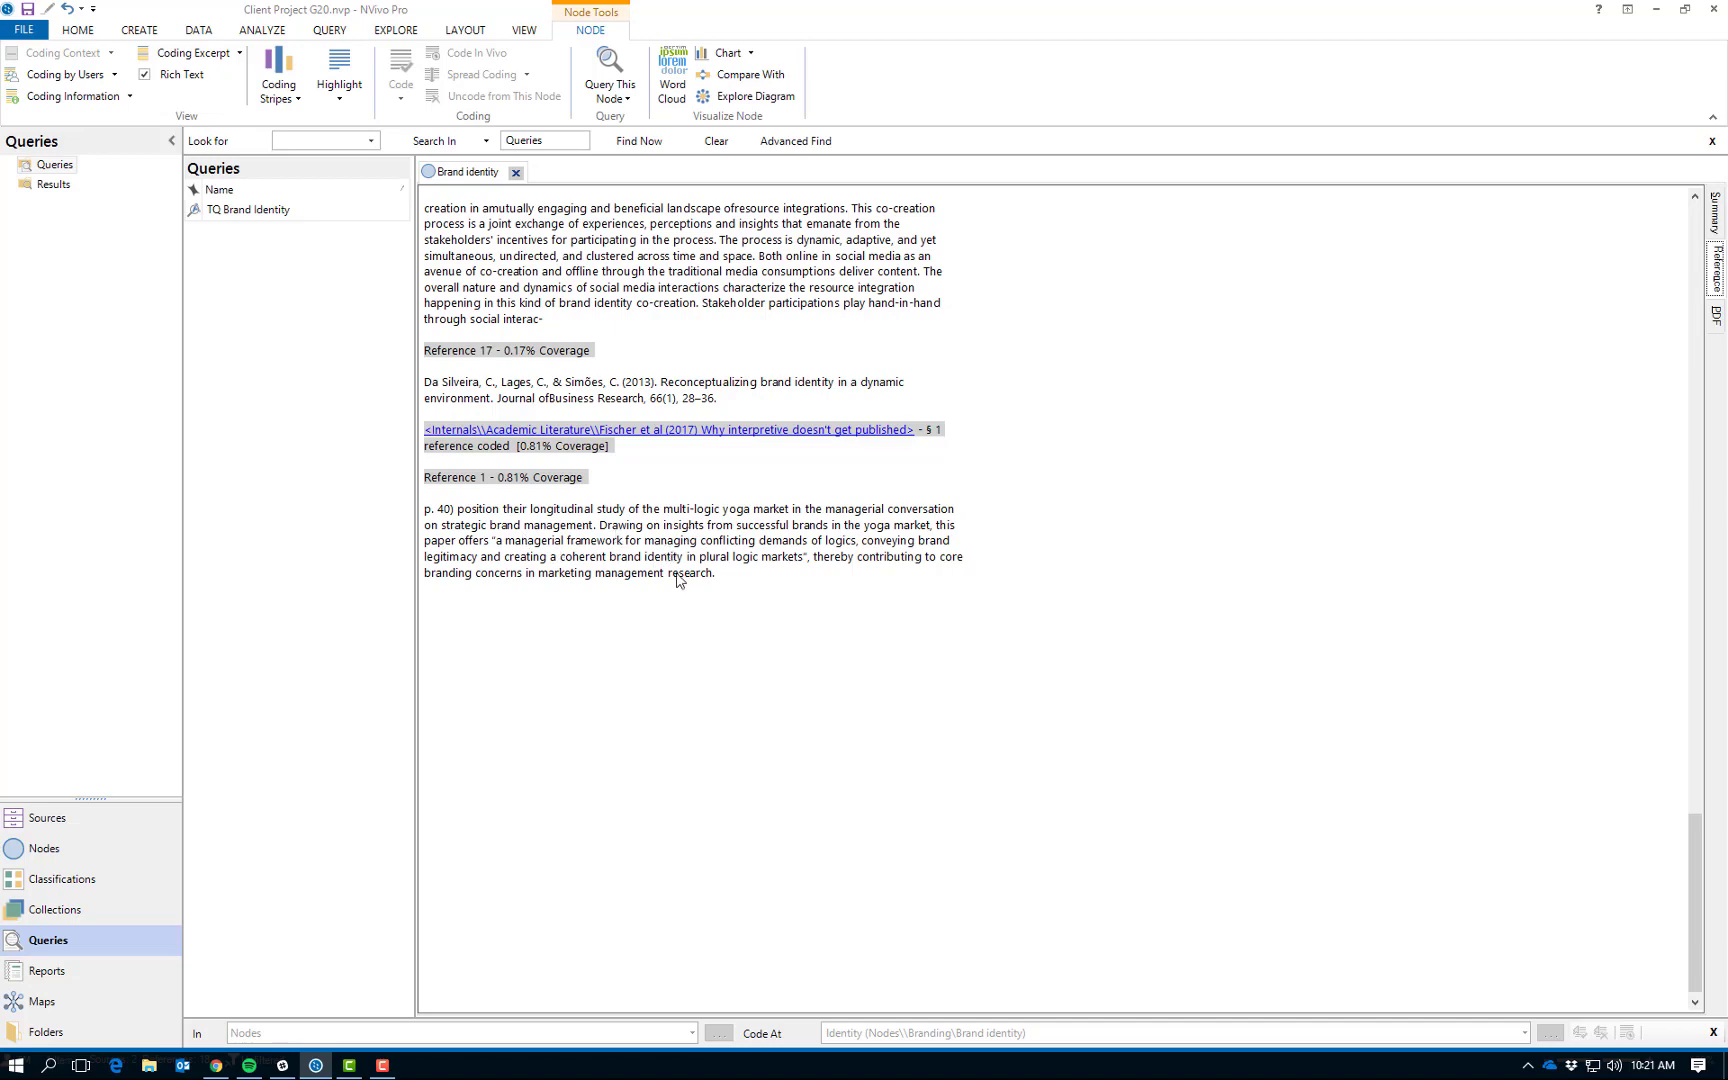
scroll(740, 512, up, 7)
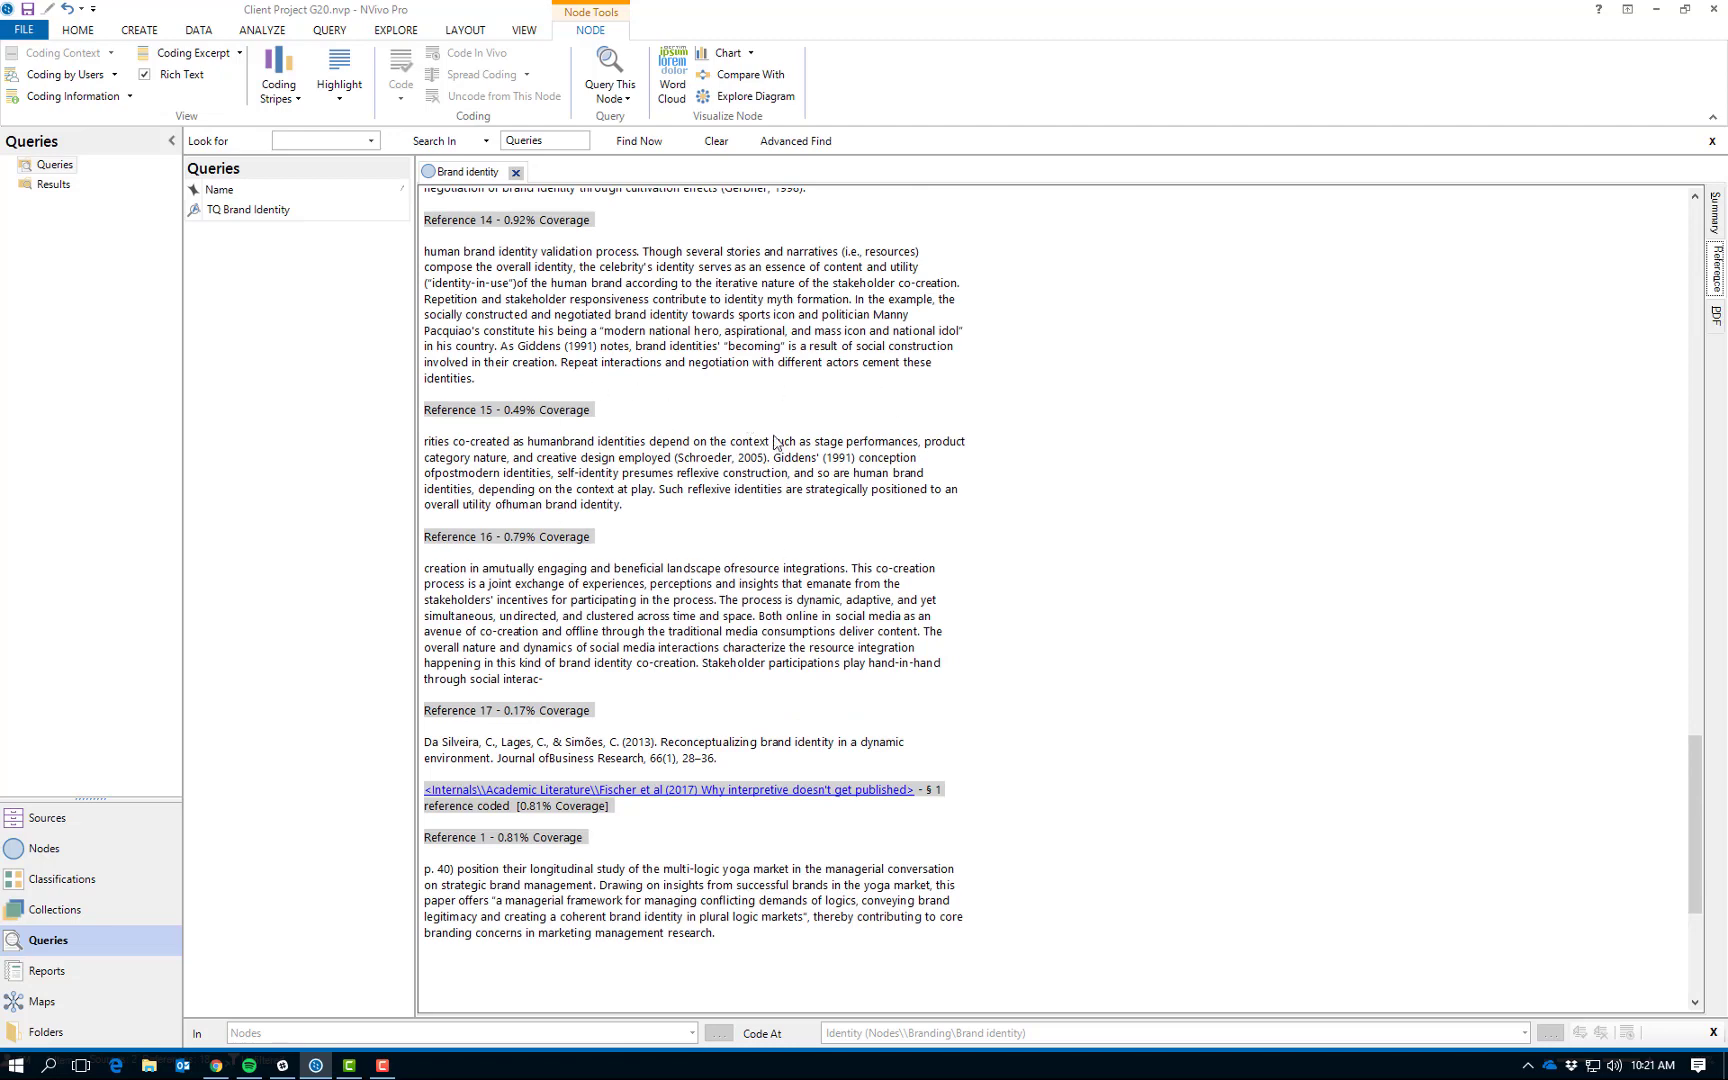
scroll(729, 475, down, 4)
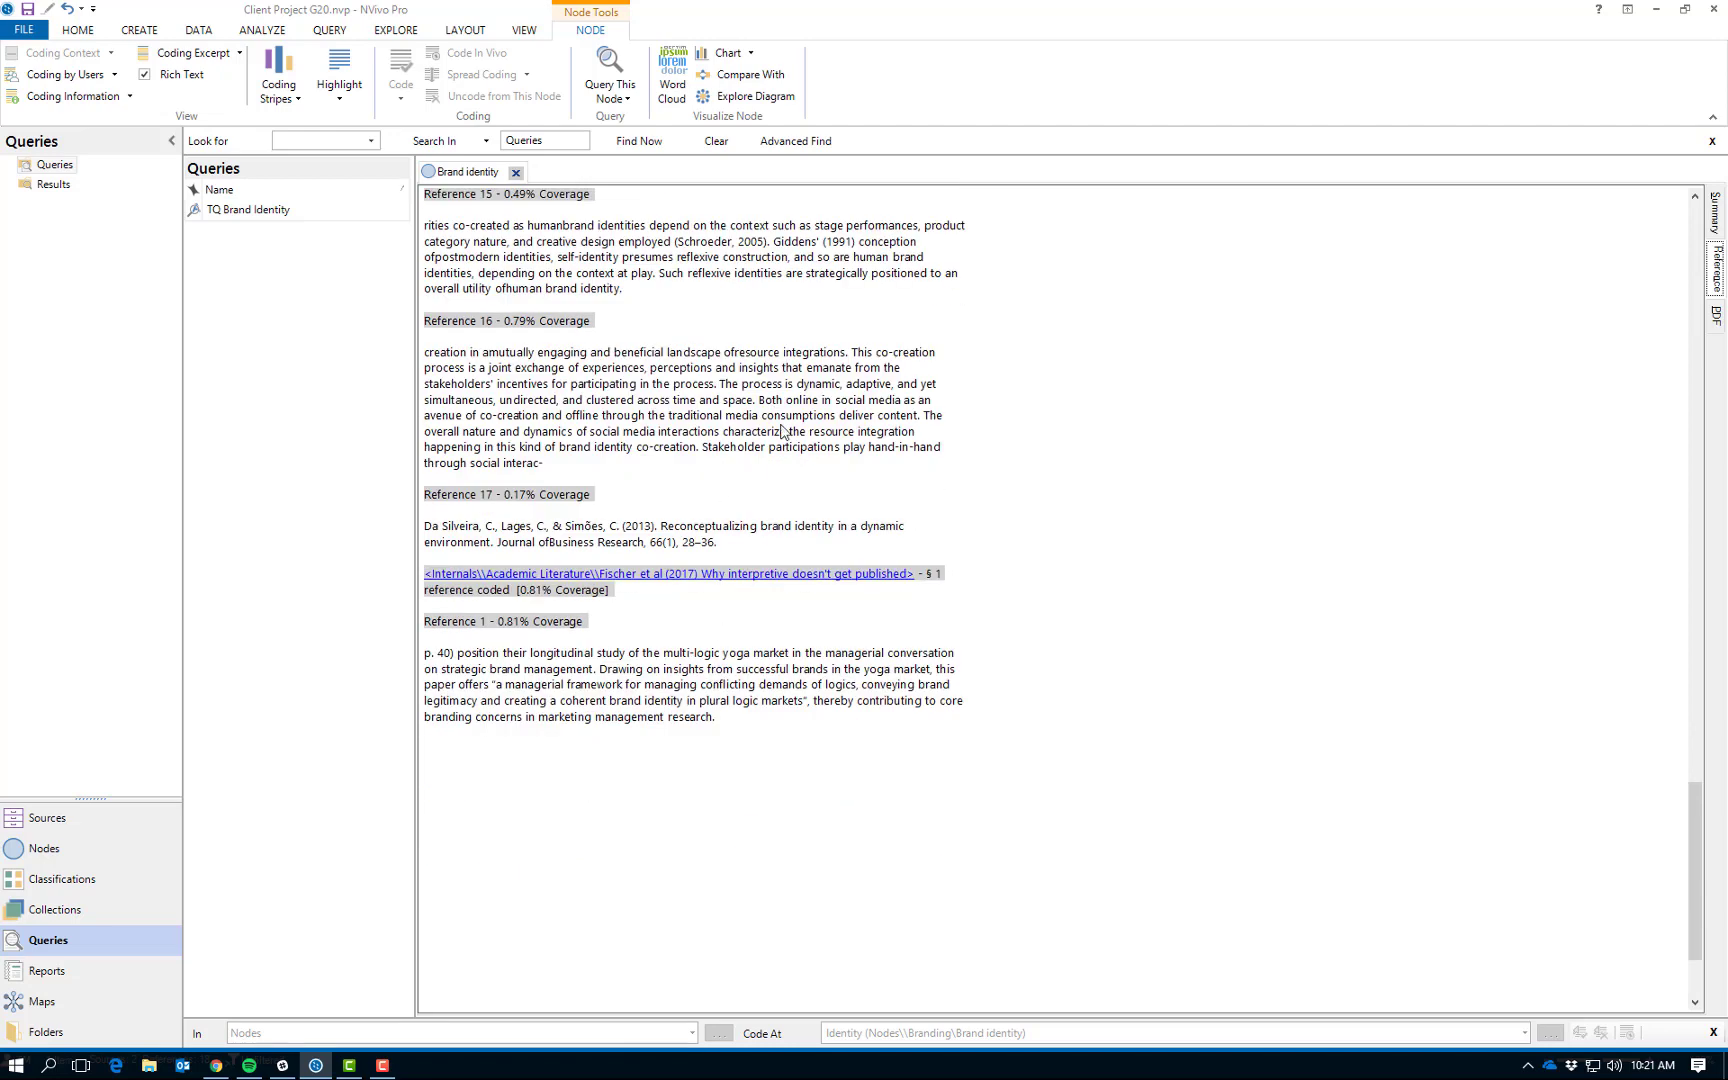